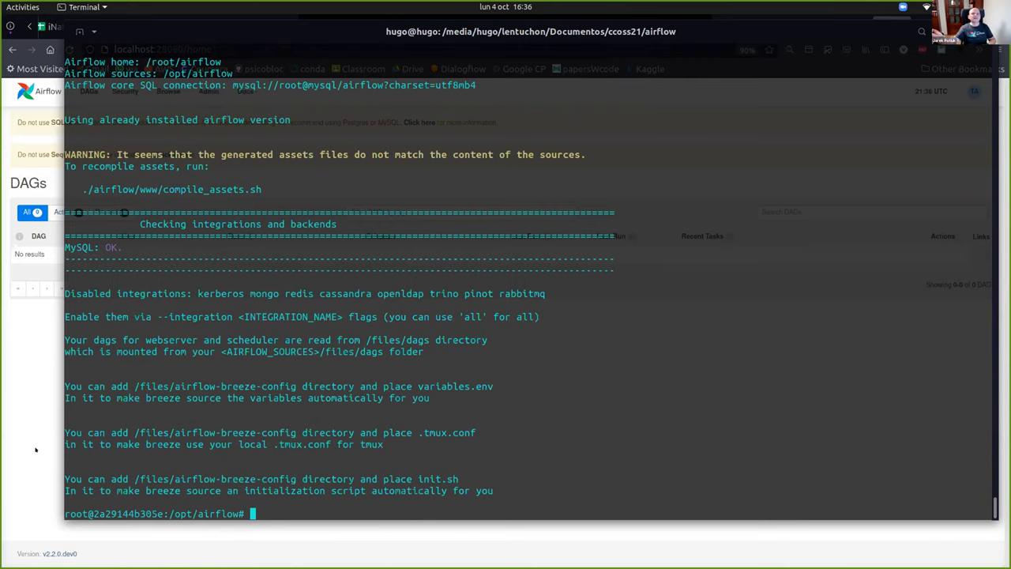
Reload the Airflow DAGs page, then exit the Breeze container shell to the host prompt.
left_click(34, 289)
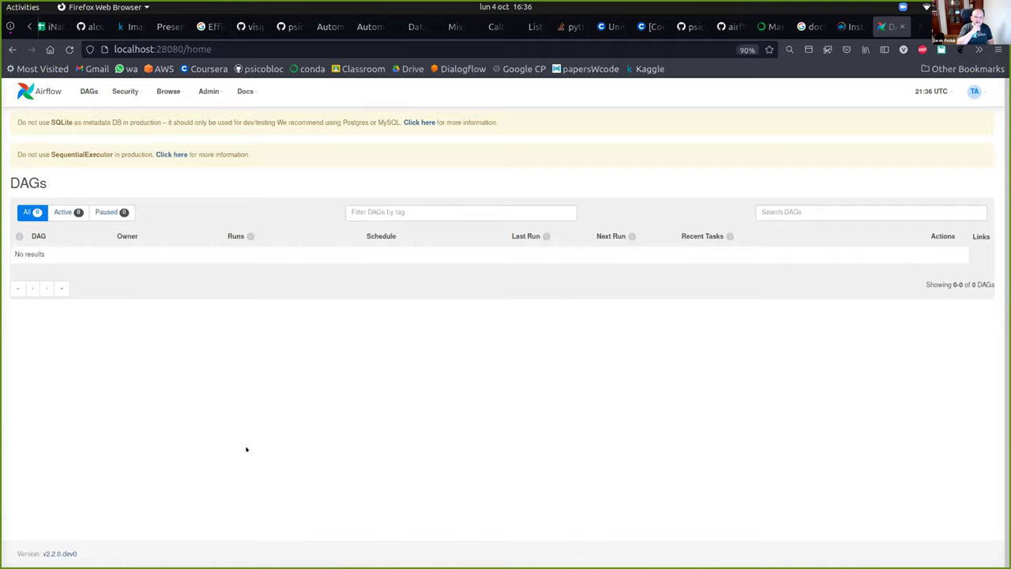
key("F5")
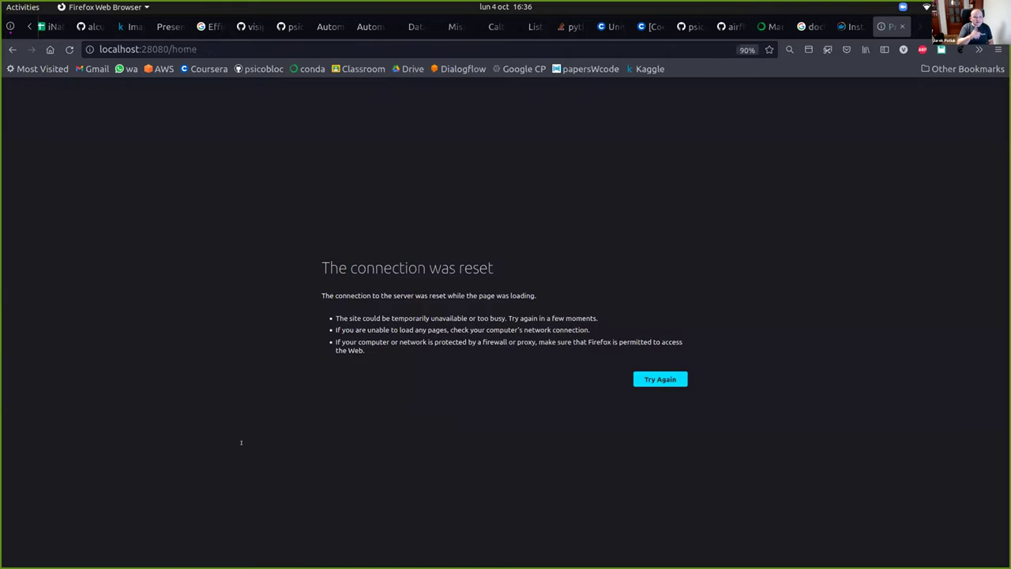
key("alt+Tab")
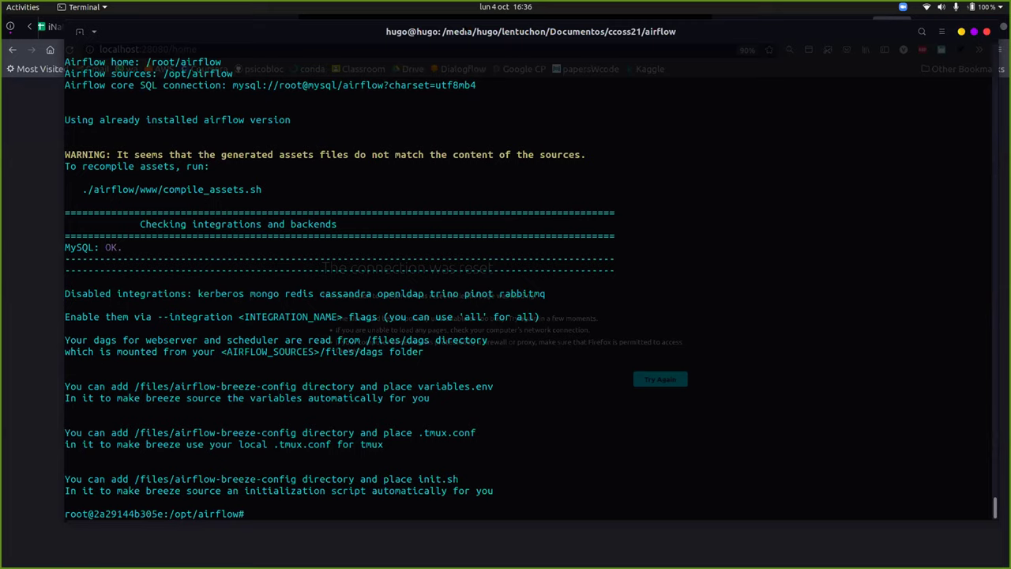
key("Up")
key("Down")
type("exit")
key("Return")
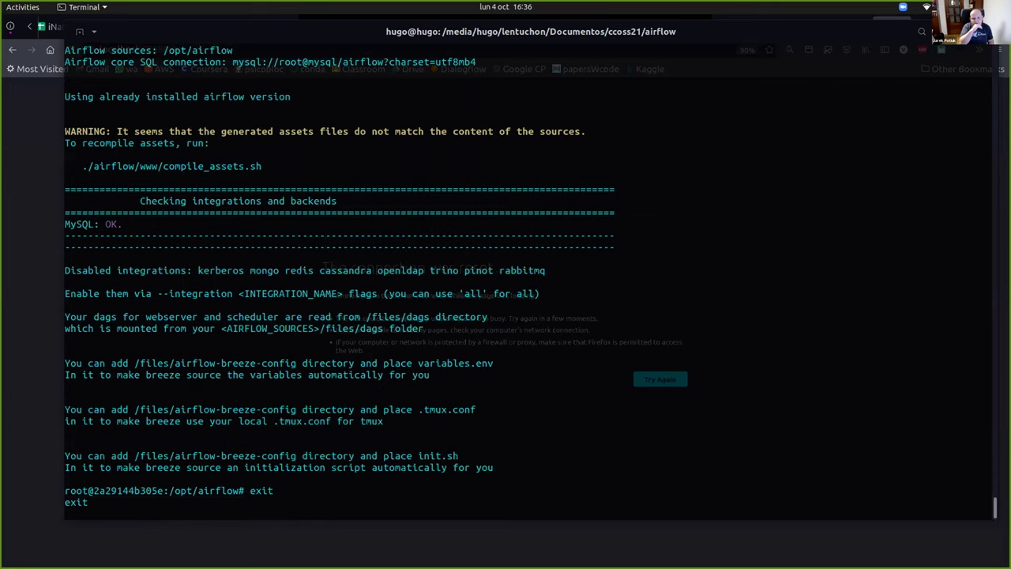
key("Up")
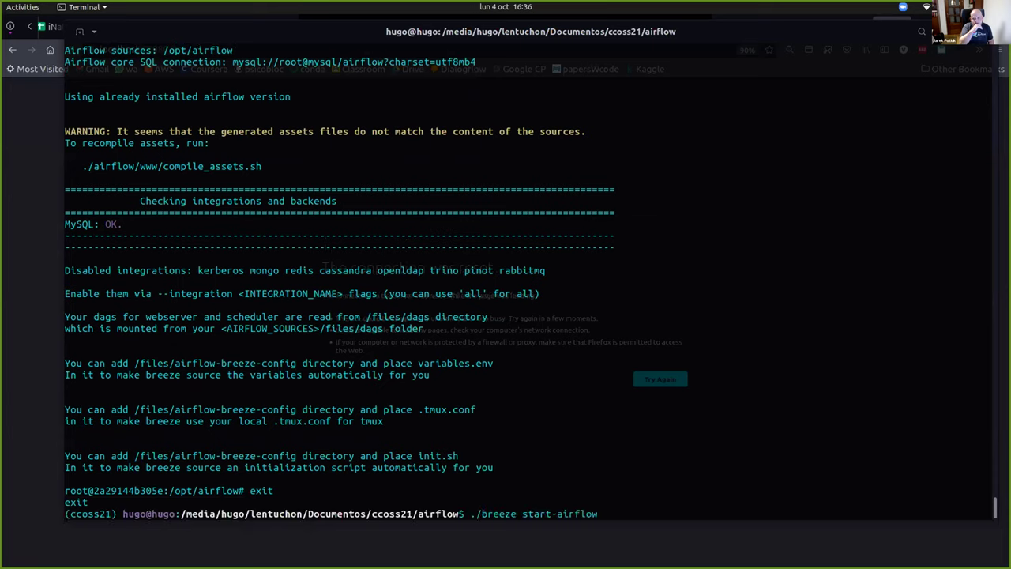
key("Down")
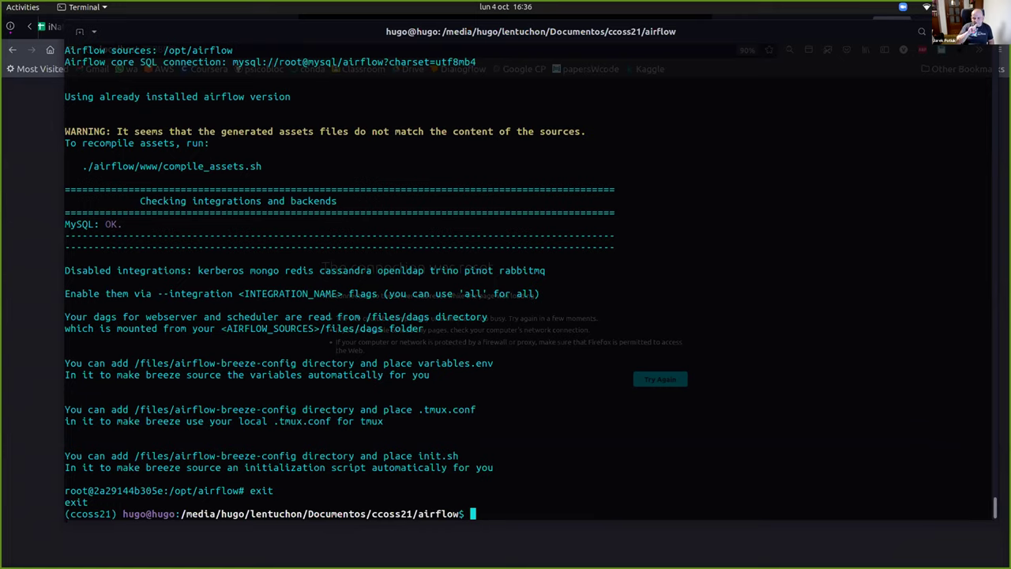
Run ./breeze --load-example-dags start-airflow to relaunch Airflow with the example DAGs.
type("./br")
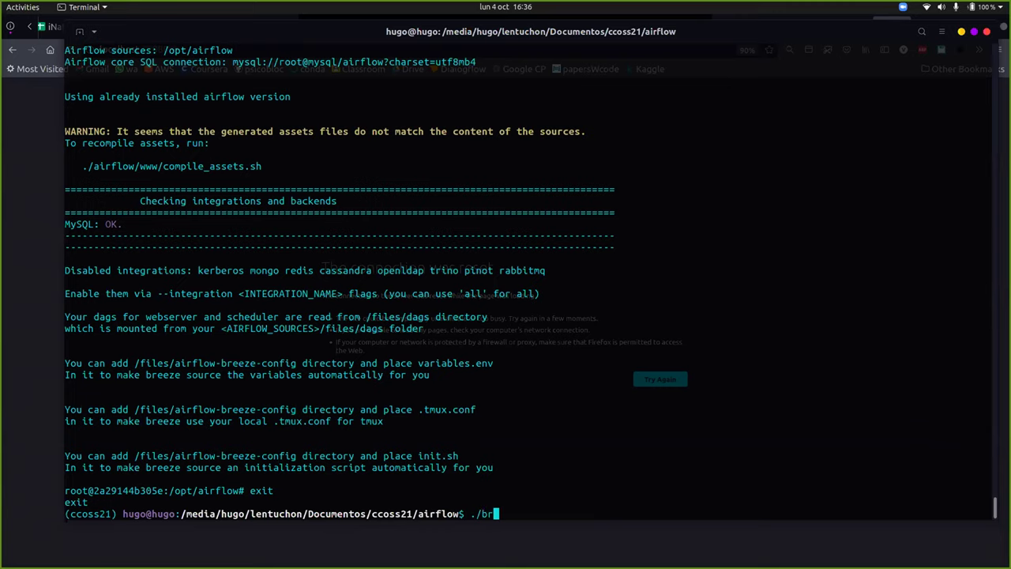
type("eeze loa")
key("BackSpace")
key("BackSpace")
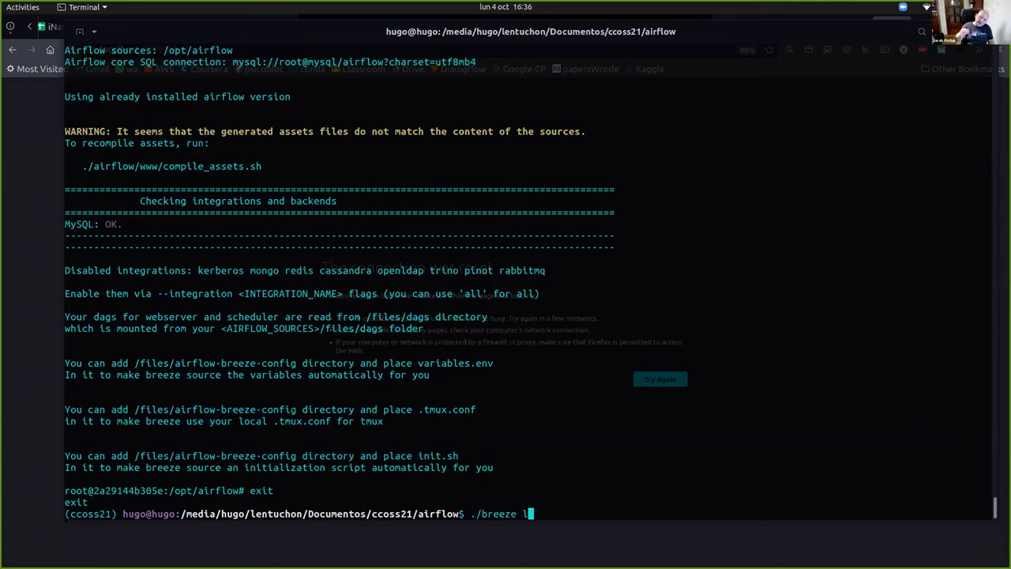
key("BackSpace")
type("--")
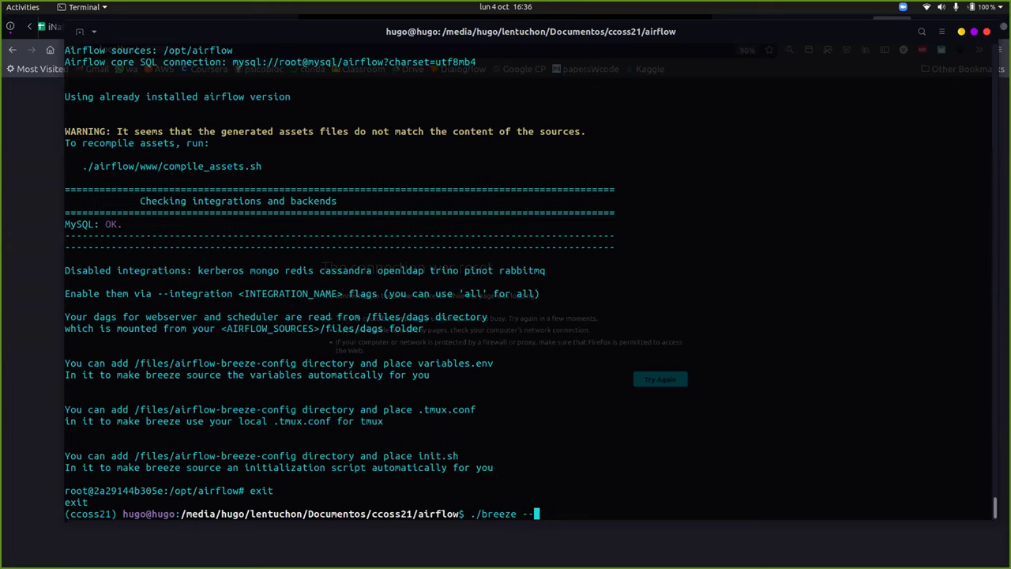
type("load")
key("Tab")
key("Tab")
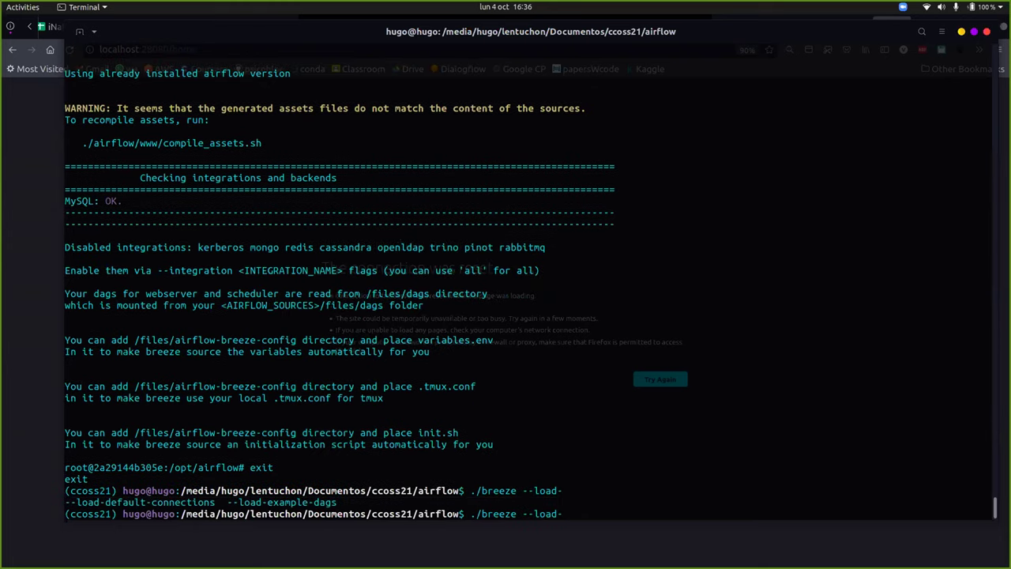
type("e")
key("Tab")
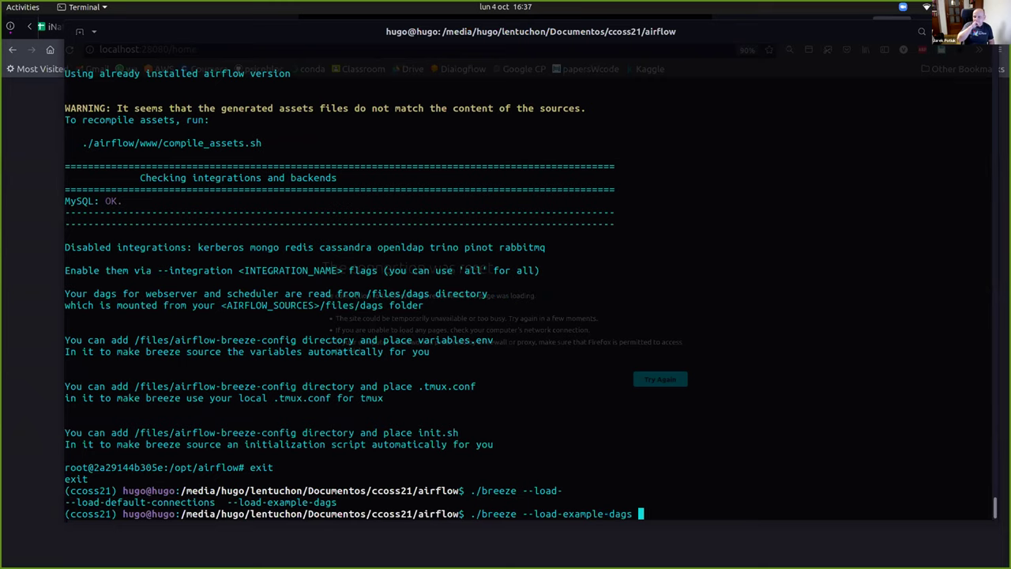
key("Tab")
key("Tab")
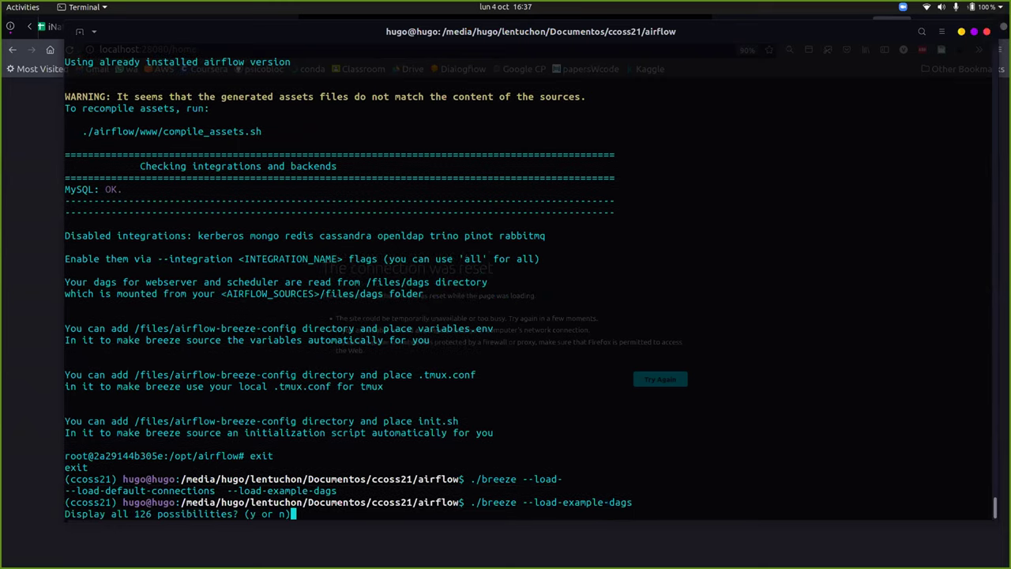
type("n")
type("--st")
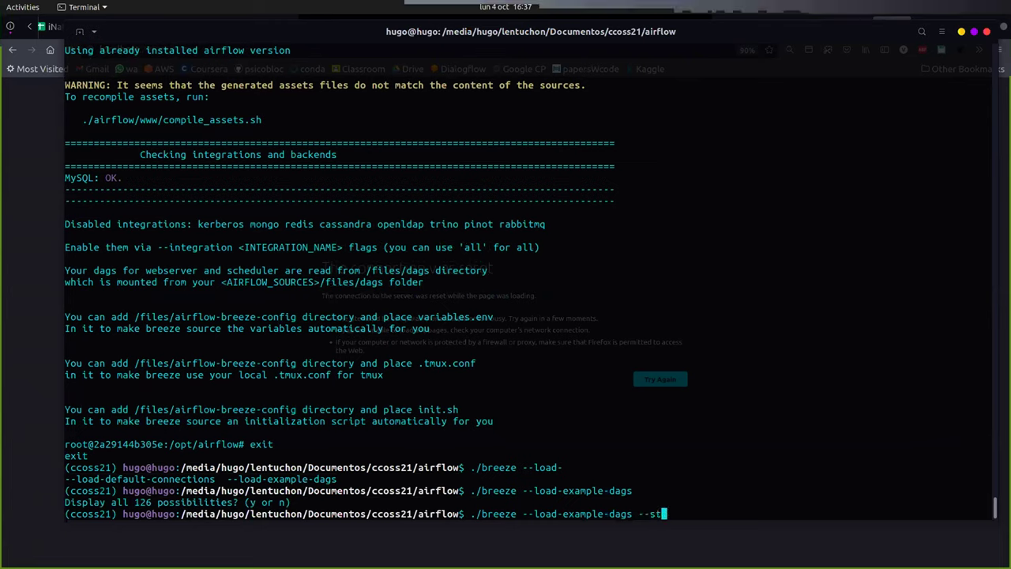
type("a")
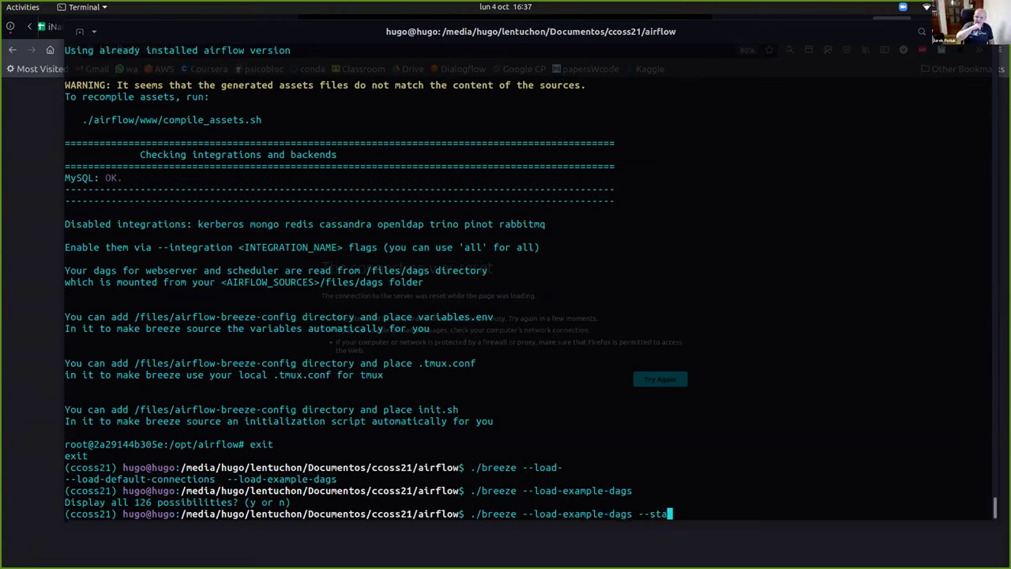
key("BackSpace")
key("BackSpace")
key("BackSpace")
key("BackSpace")
key("BackSpace")
type("sta")
key("Tab")
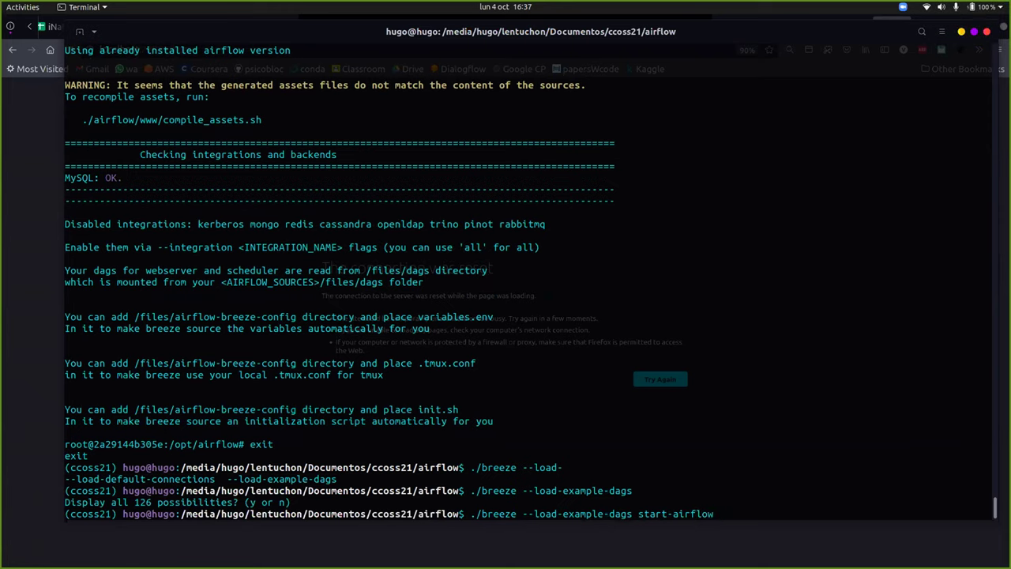
key("Return")
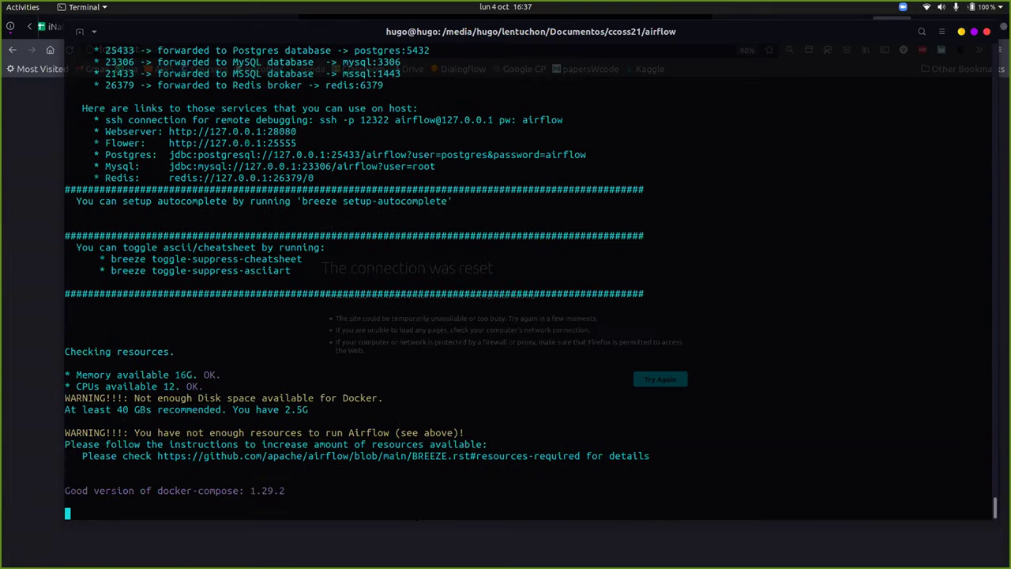
key("alt+Tab")
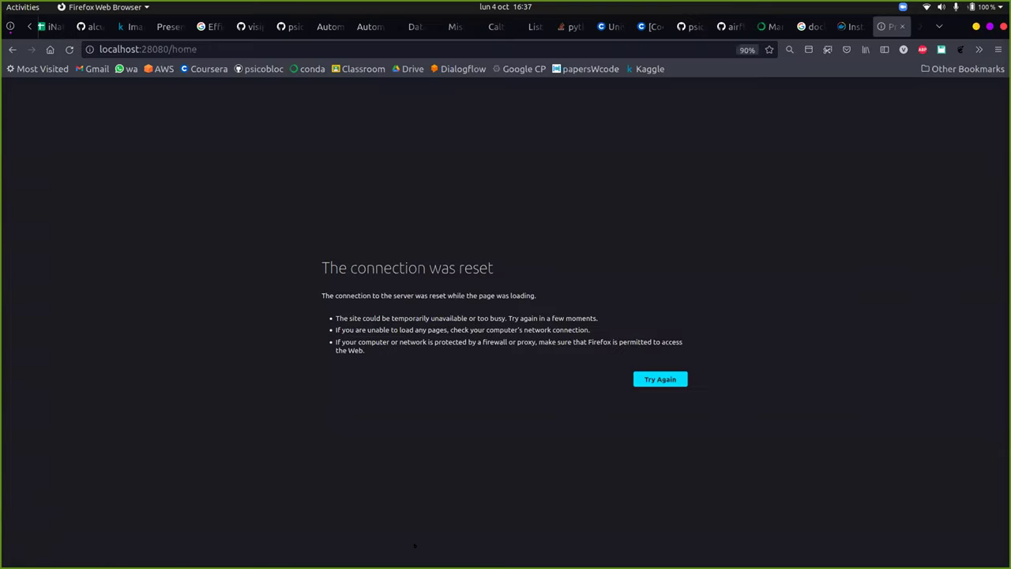
Reload localhost:28080 until the tmux webserver, scheduler and triggerer are up and serving it.
key("F5")
key("alt+Tab")
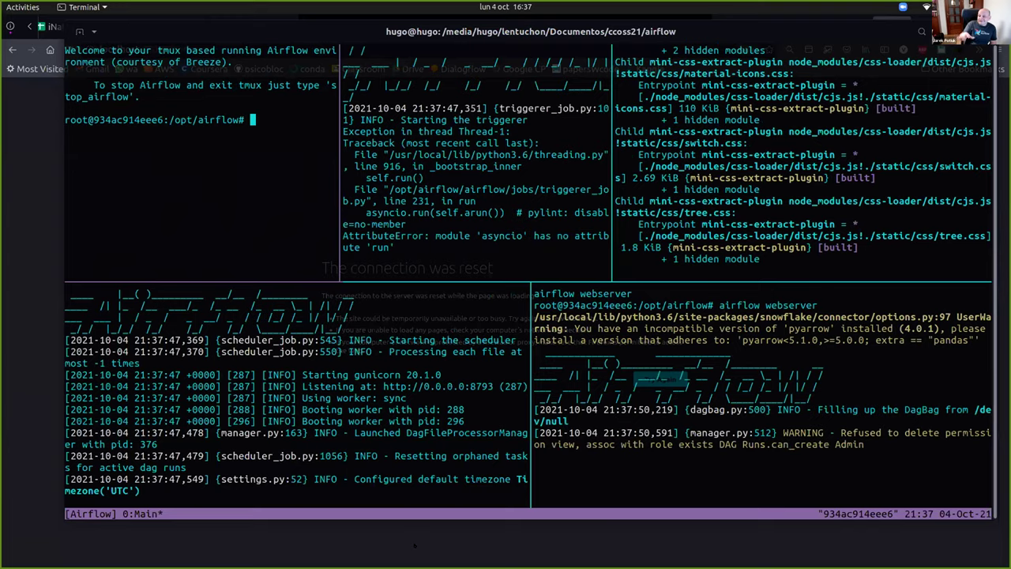
key("alt+Tab")
key("F5")
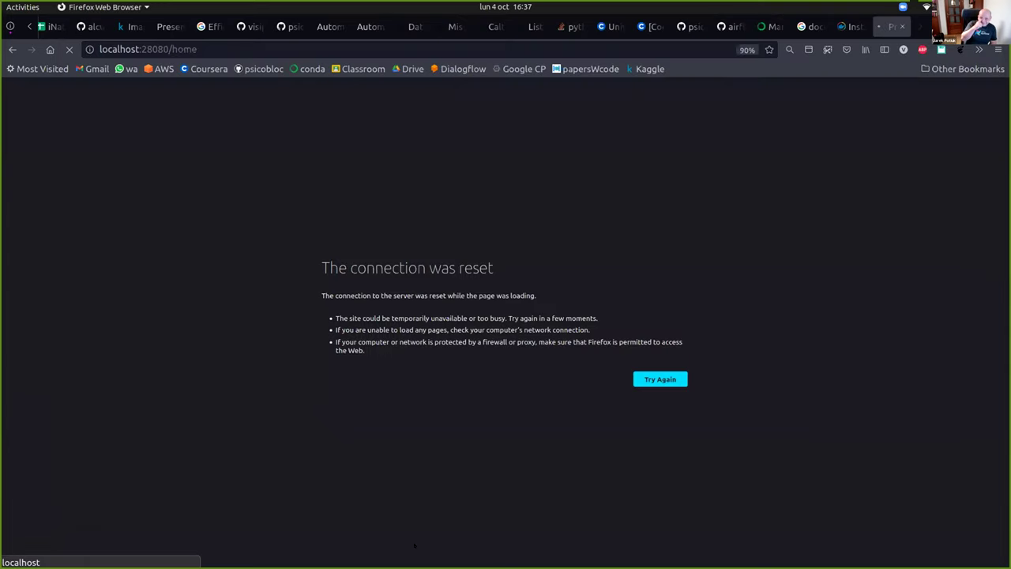
key("alt+Tab")
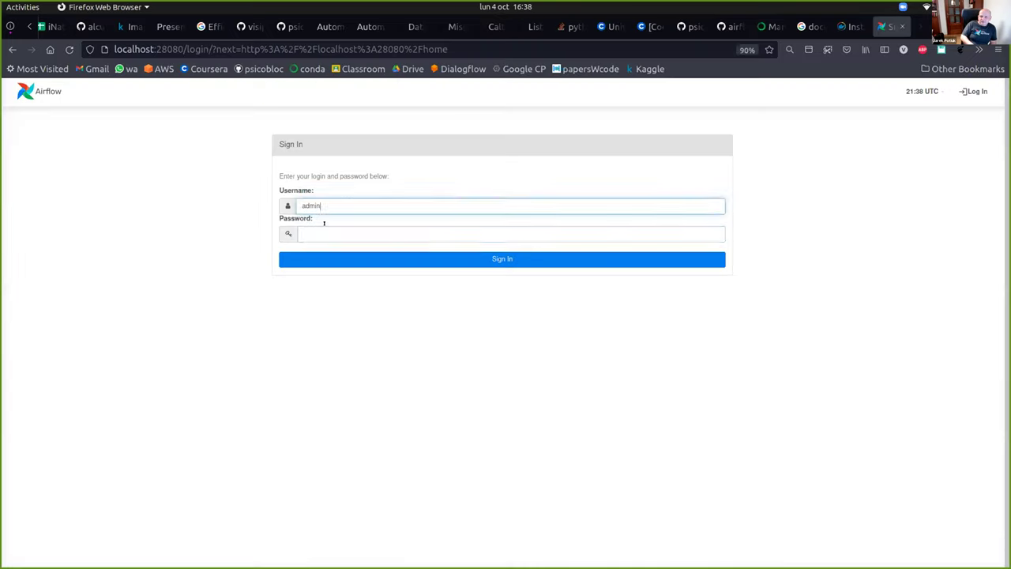
Enter the password to sign in, decline saving the login, and scroll the 32 example DAGs.
key("Tab")
type("admin")
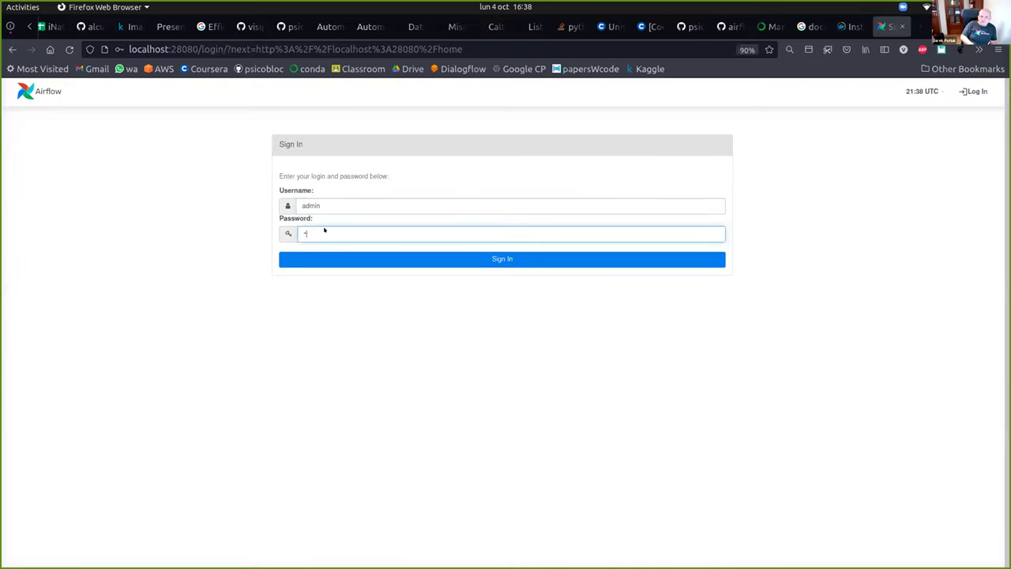
key("Return")
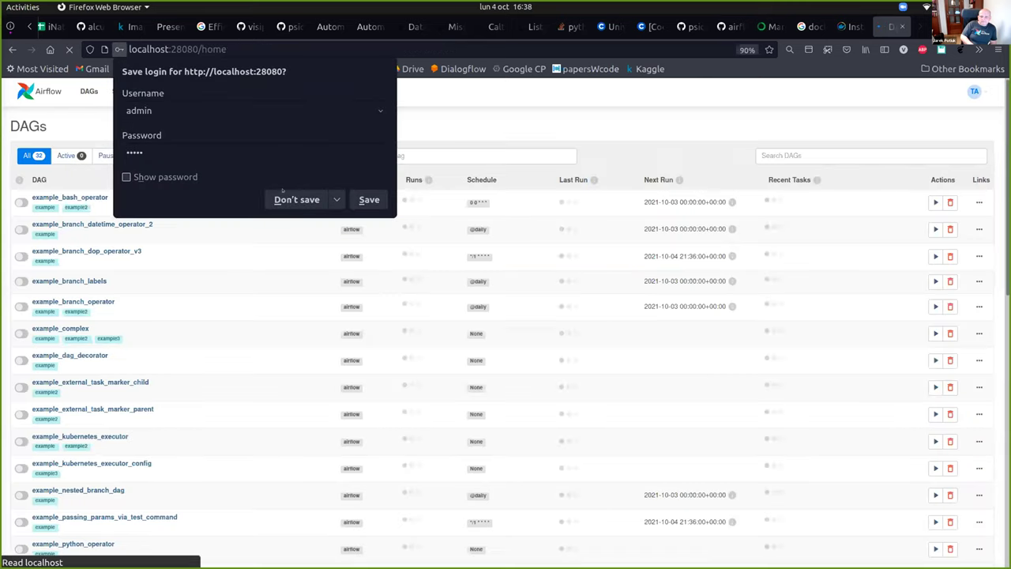
left_click(777, 122)
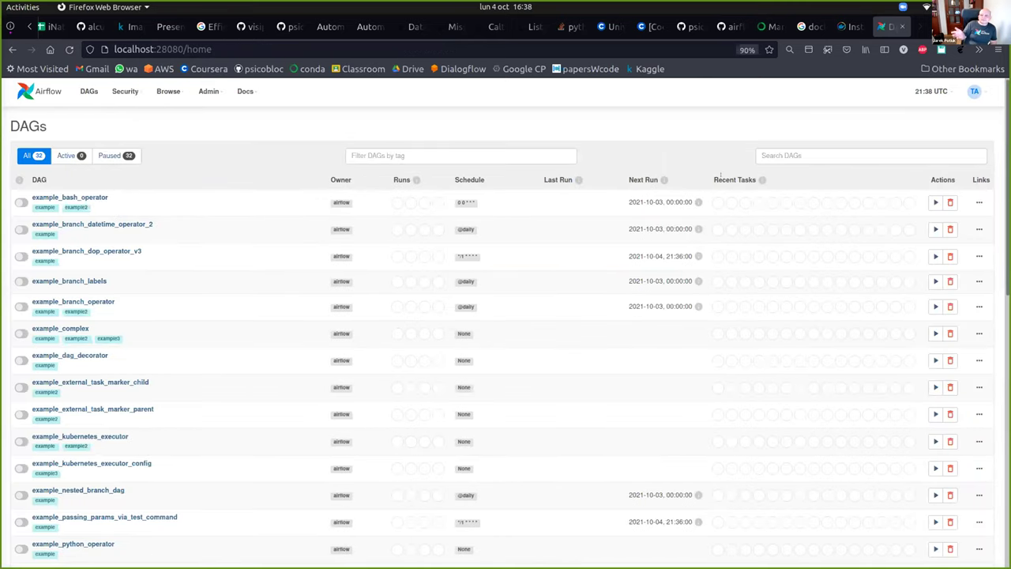
scroll(507, 182, "down", 2)
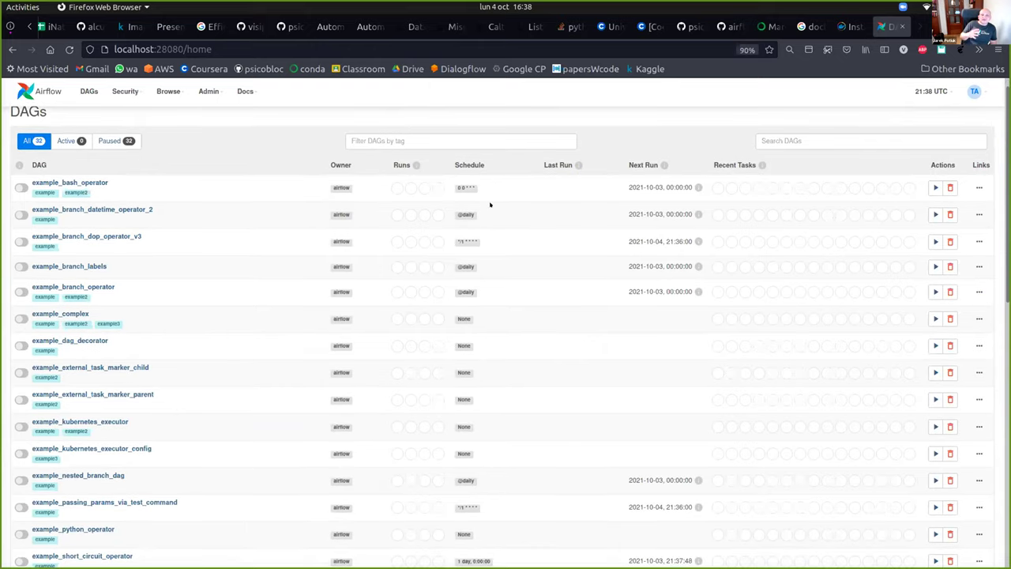
scroll(44, 363, "down", 3)
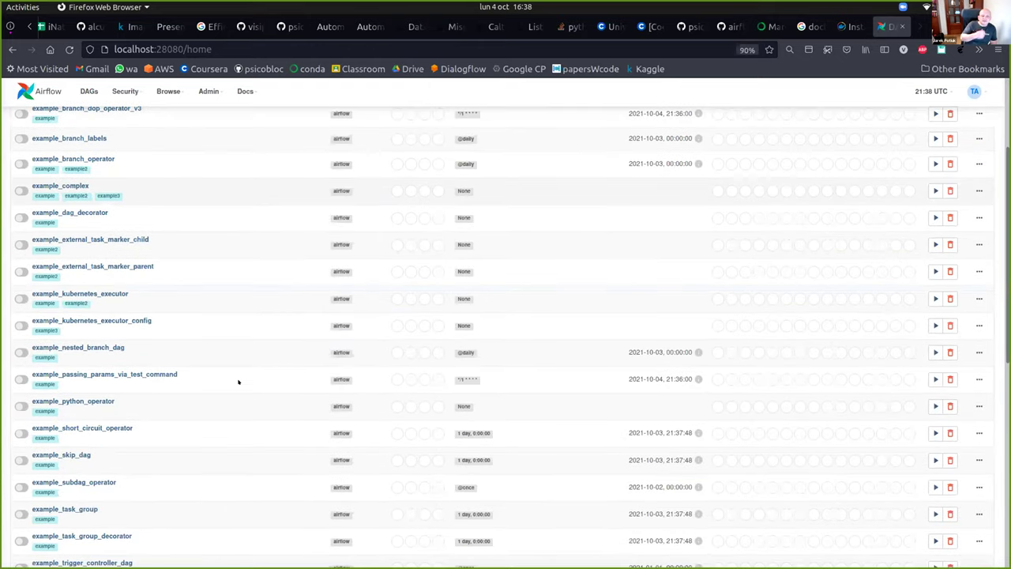
scroll(238, 381, "down", 1)
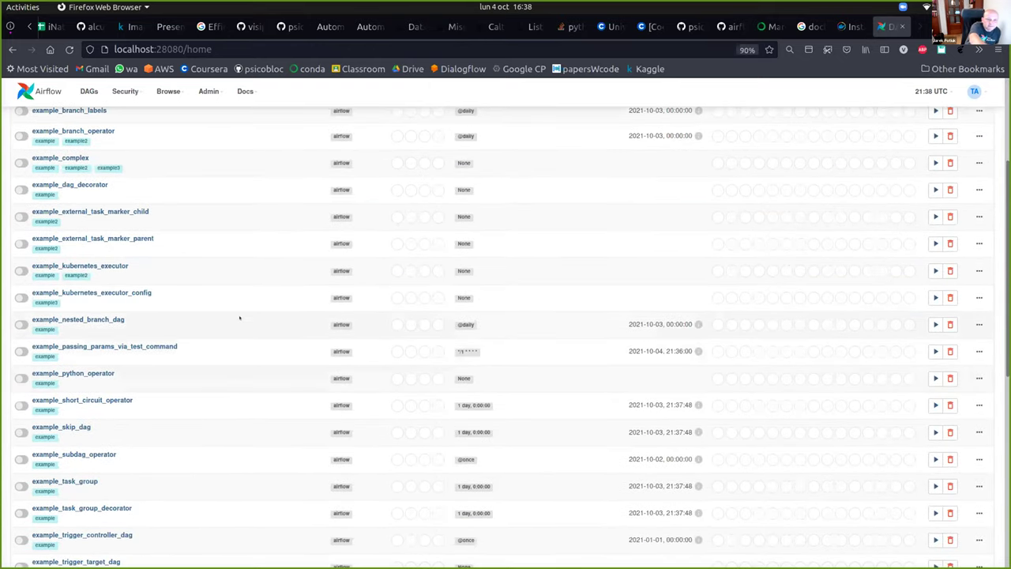
scroll(29, 230, "up", 4)
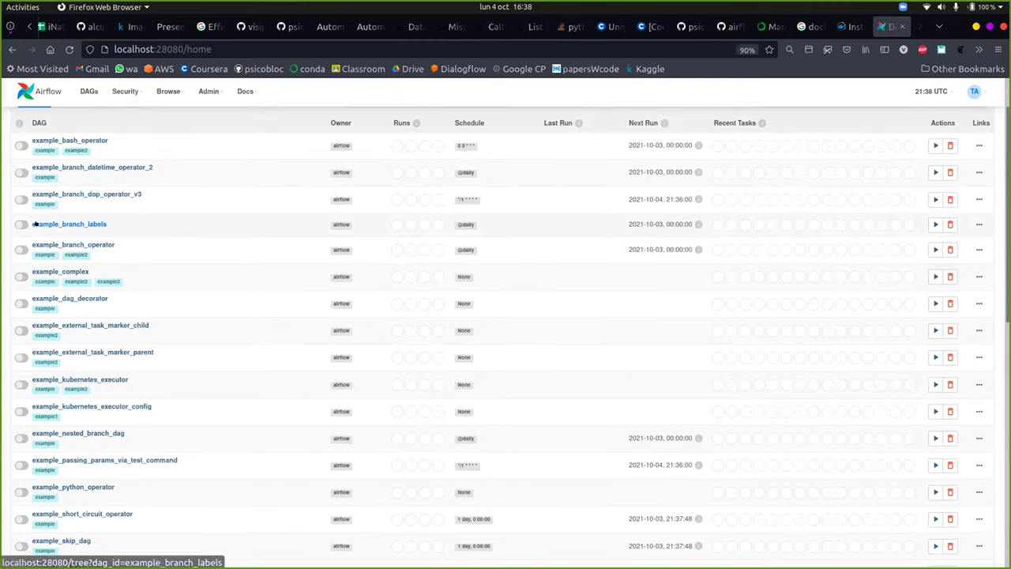
Unpause example_complex, trigger a run of it, and open its task tree.
left_click(17, 275)
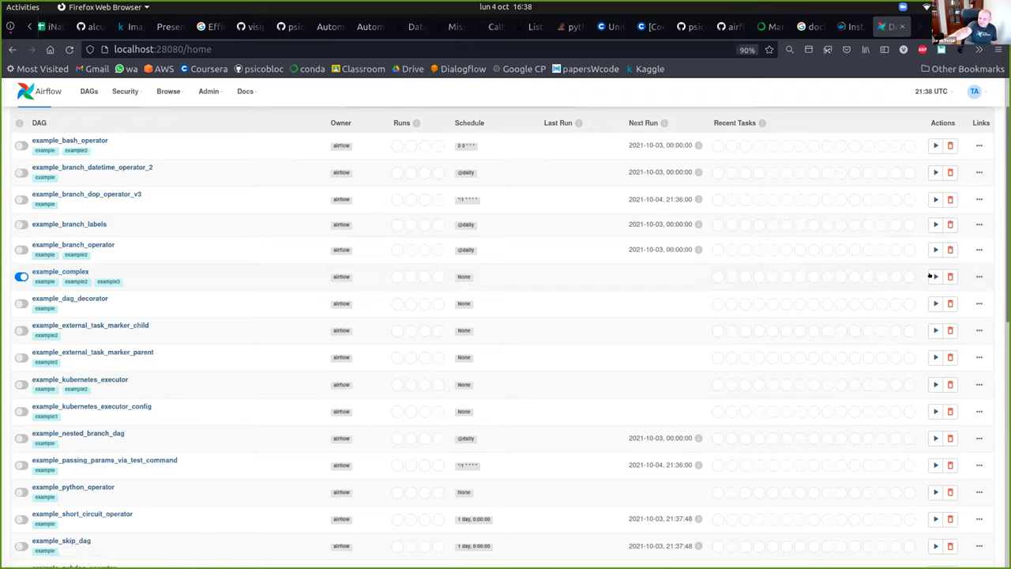
mouse_move(932, 276)
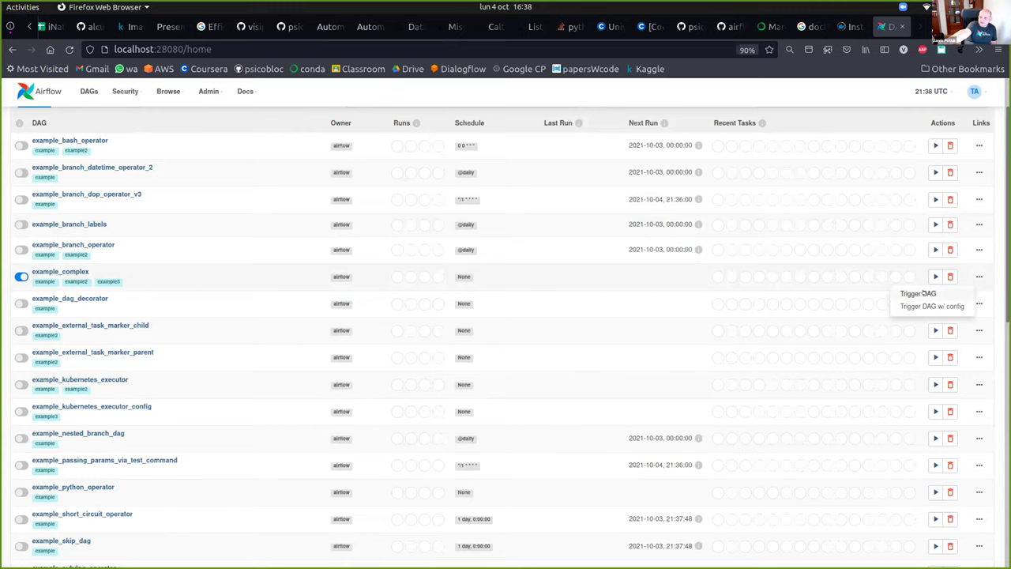
left_click(921, 293)
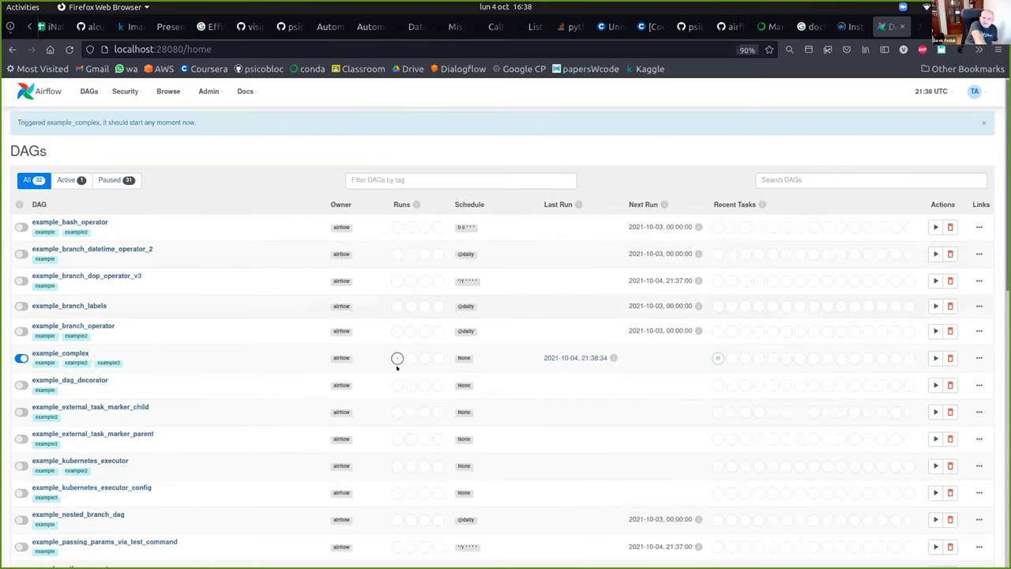
mouse_move(397, 358)
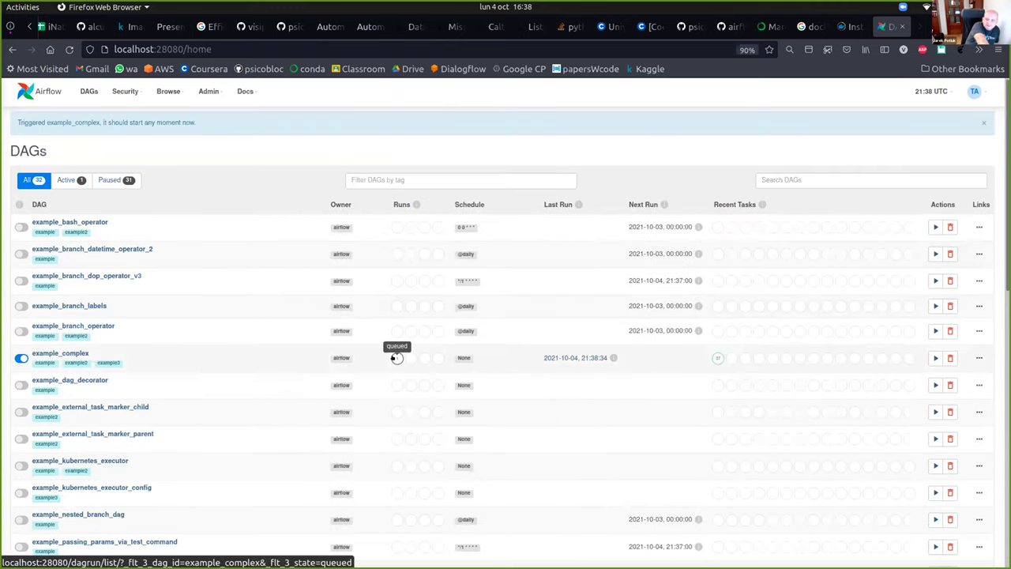
left_click(37, 352)
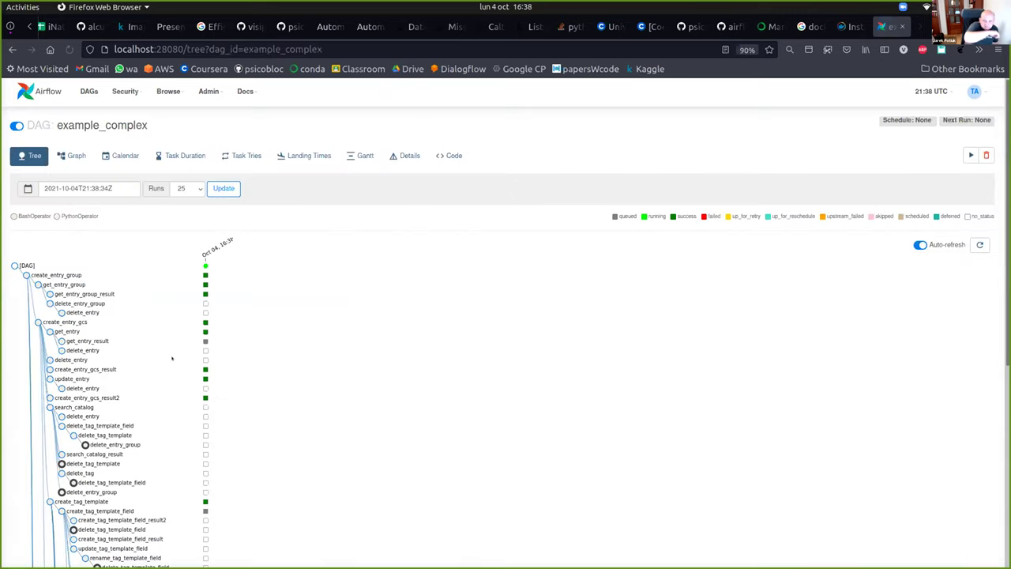
scroll(514, 299, "down", 3)
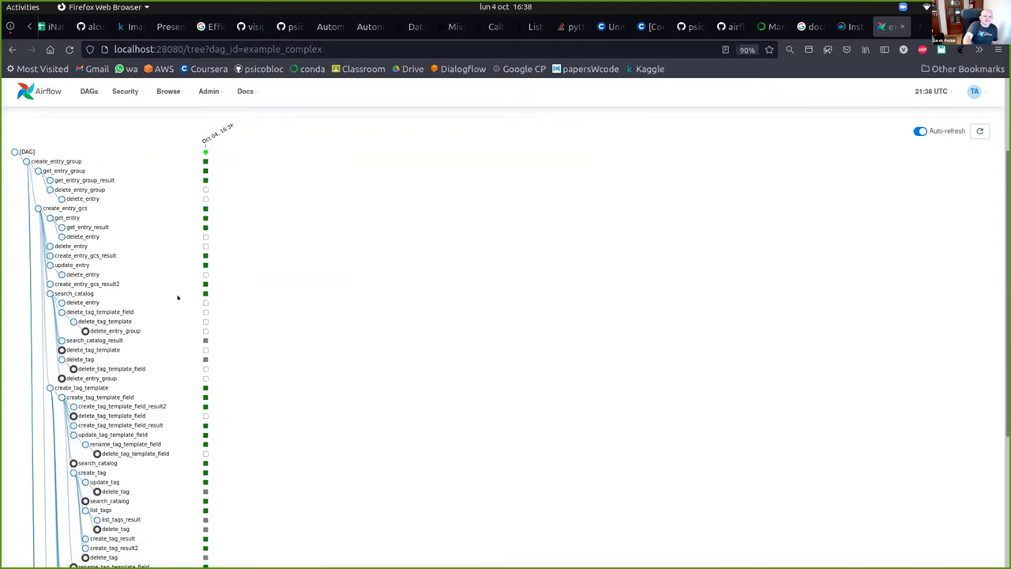
scroll(221, 316, "up", 3)
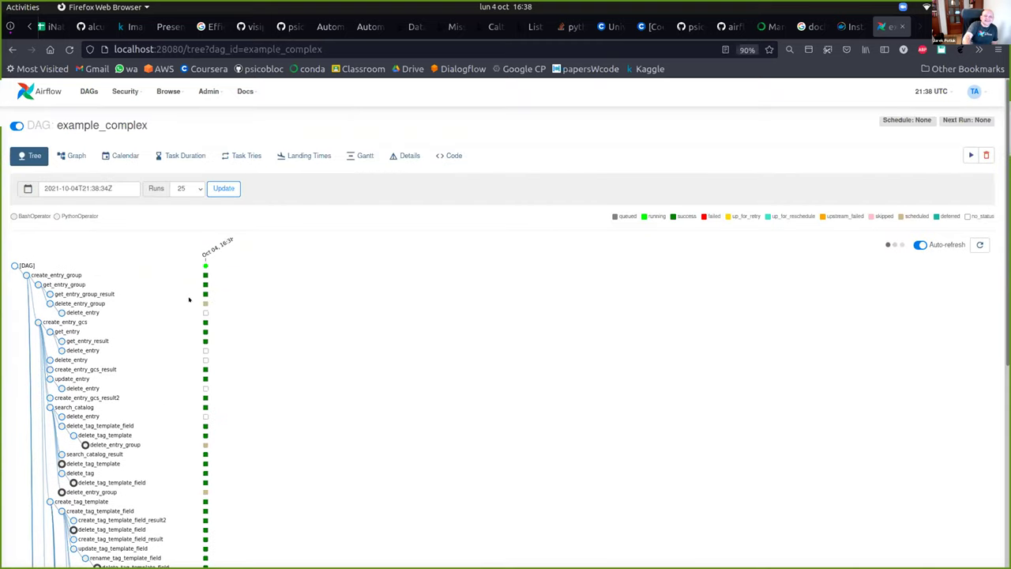
scroll(280, 290, "down", 5)
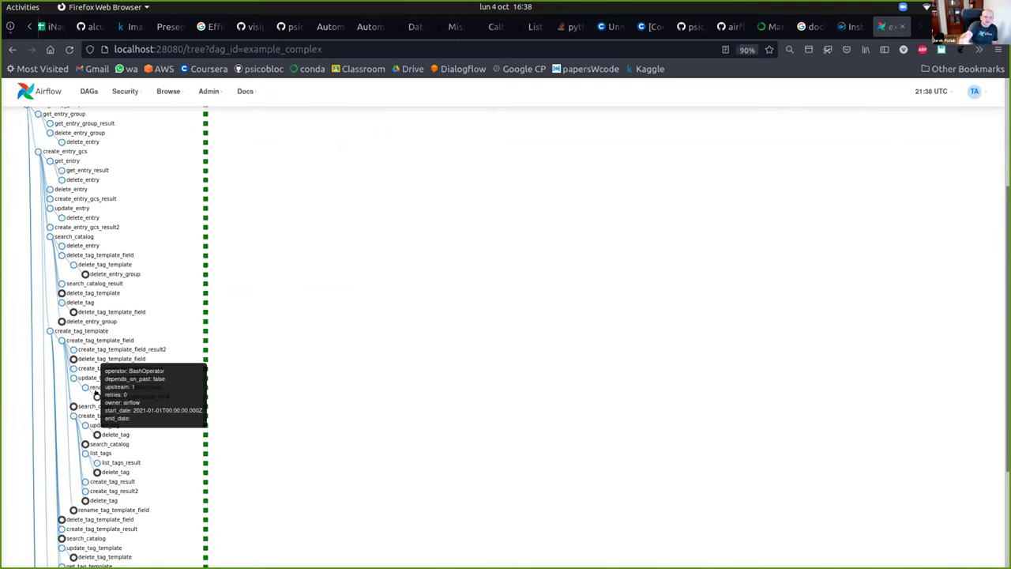
scroll(213, 306, "up", 1)
scroll(213, 306, "up", 2)
scroll(213, 316, "down", 7)
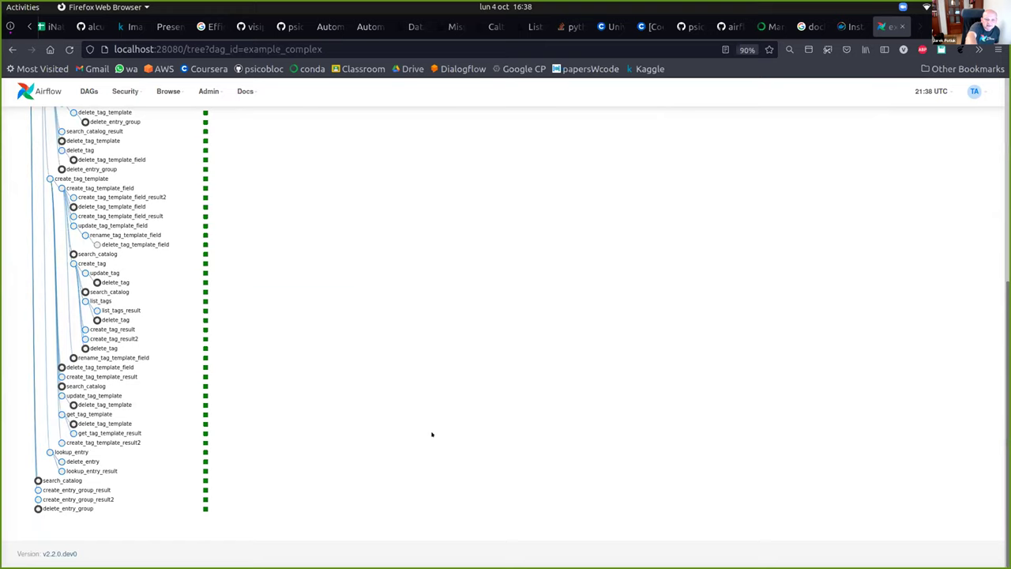
scroll(431, 434, "up", 2)
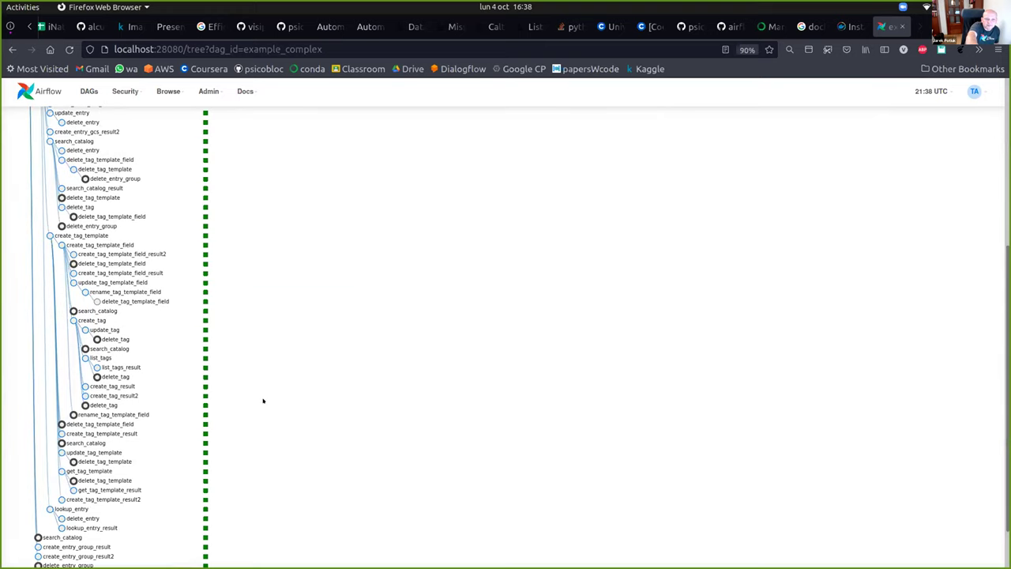
scroll(305, 375, "up", 6)
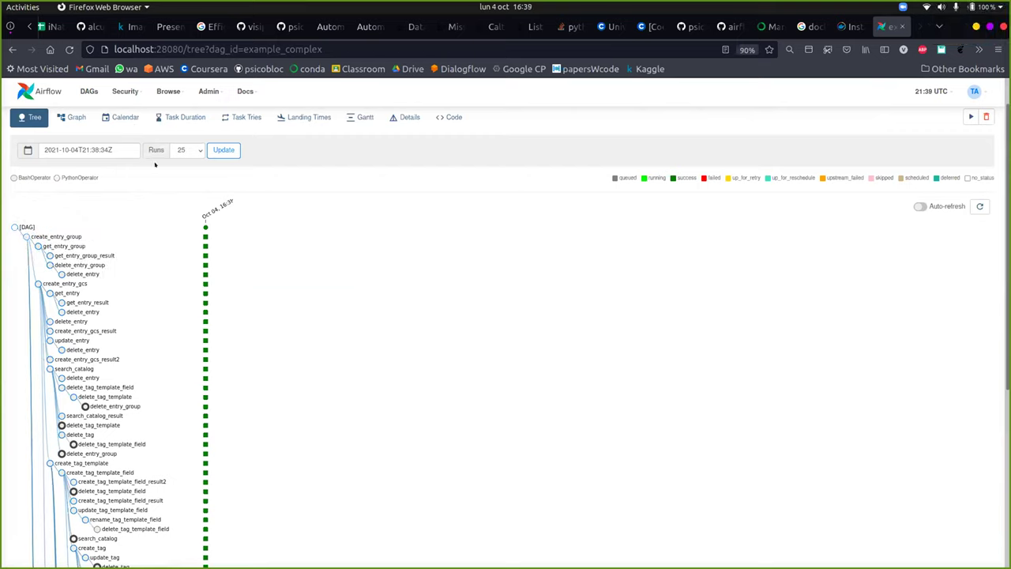
Read the example_complex run's task bars on the Gantt chart, then return to the task tree.
left_click(363, 118)
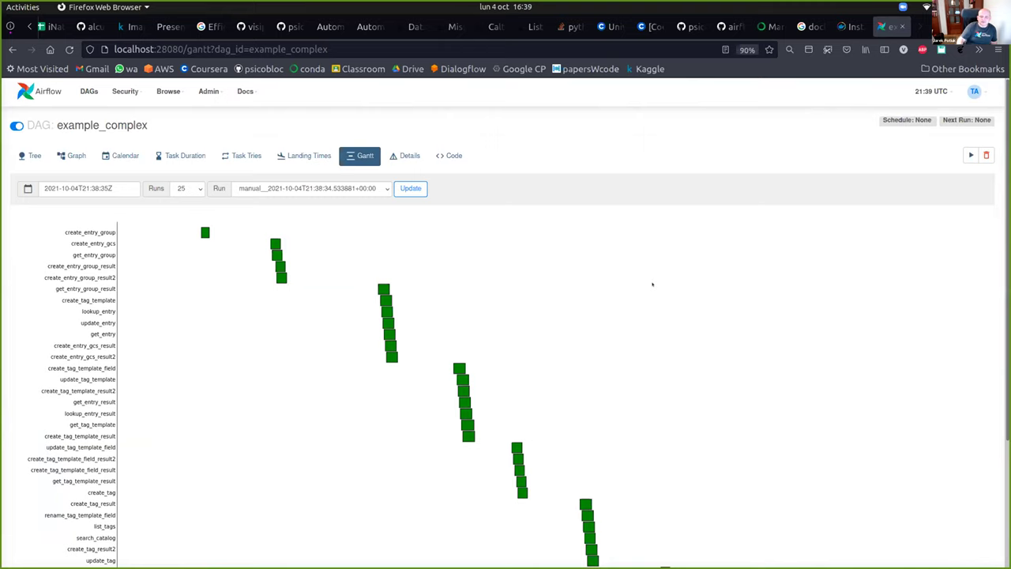
scroll(652, 284, "down", 4)
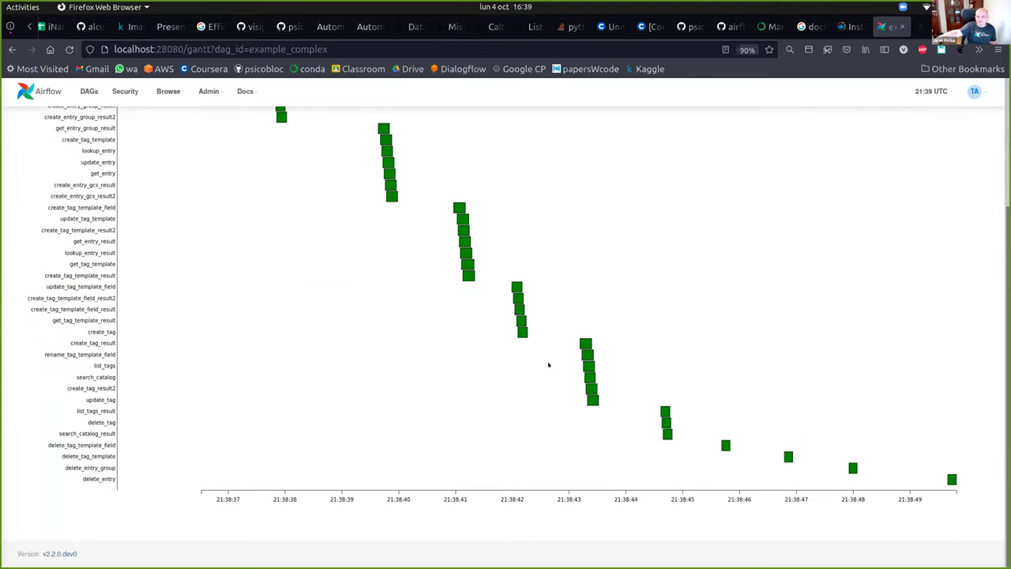
mouse_move(587, 374)
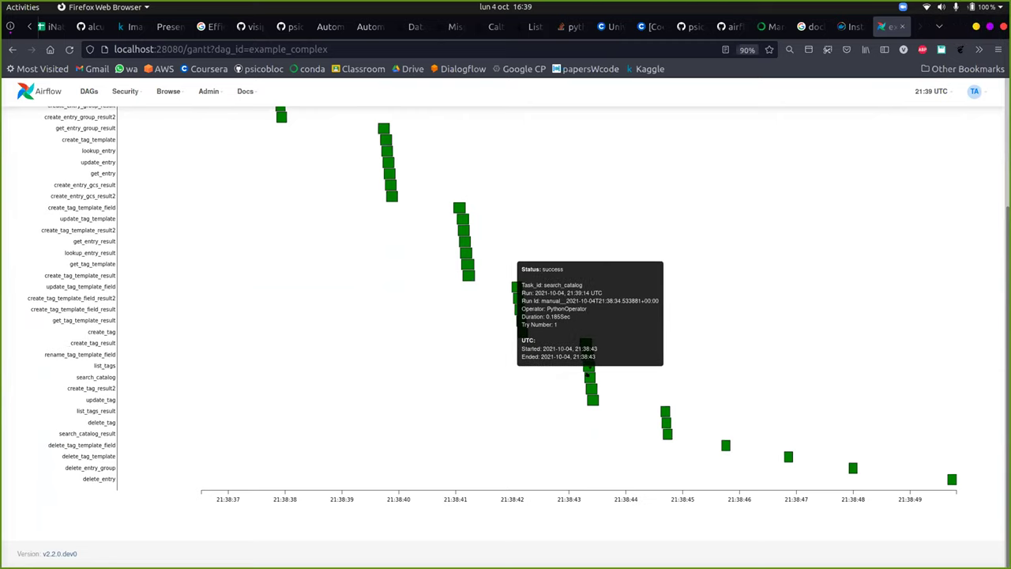
scroll(588, 374, "up", 3)
mouse_move(382, 289)
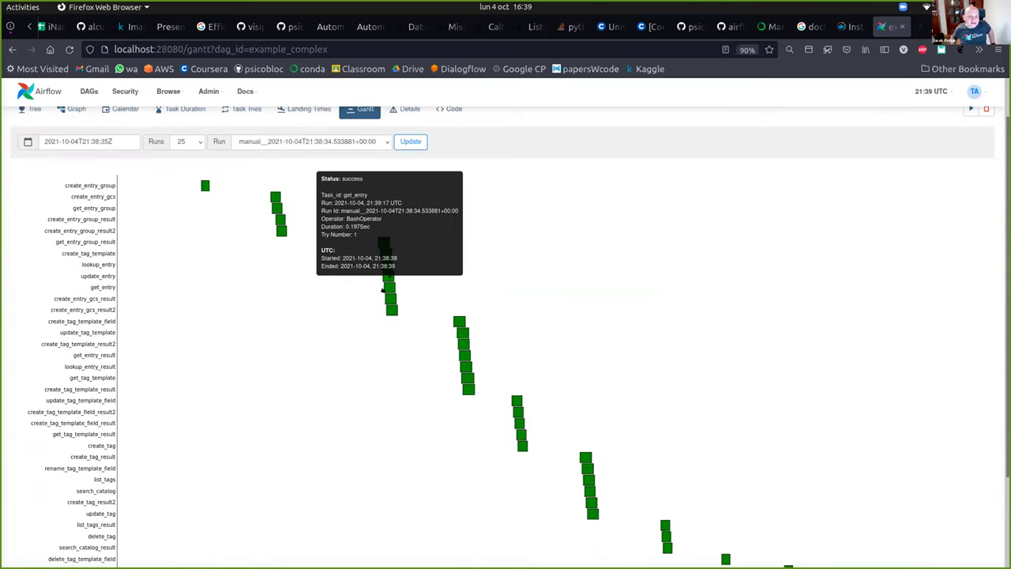
scroll(475, 276, "up", 1)
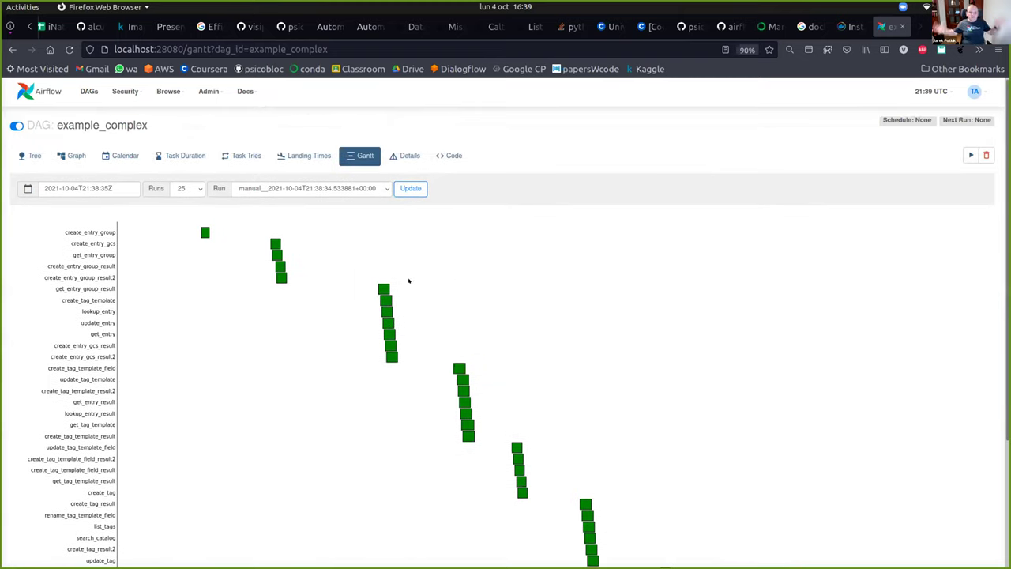
mouse_move(199, 230)
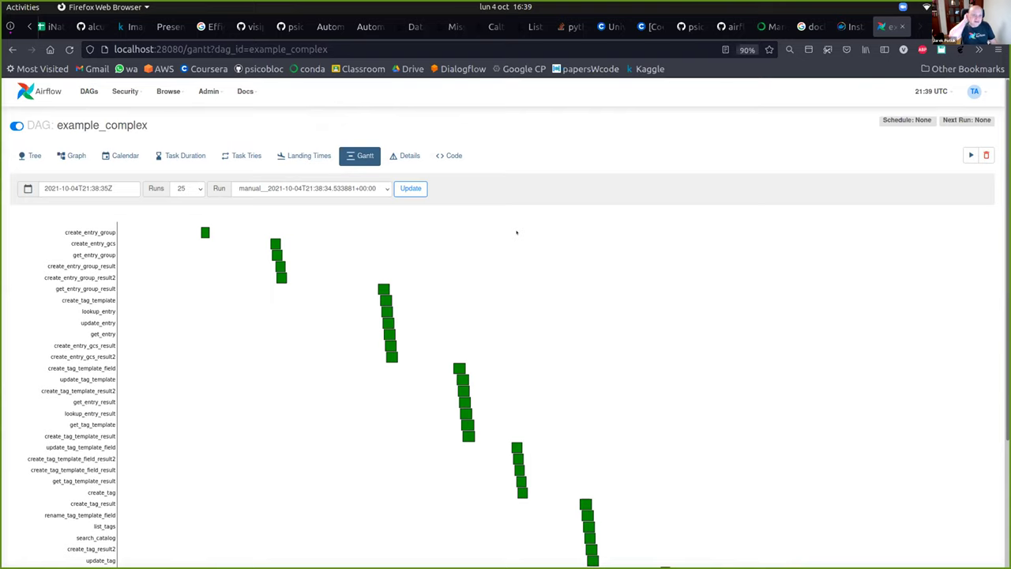
scroll(516, 232, "down", 3)
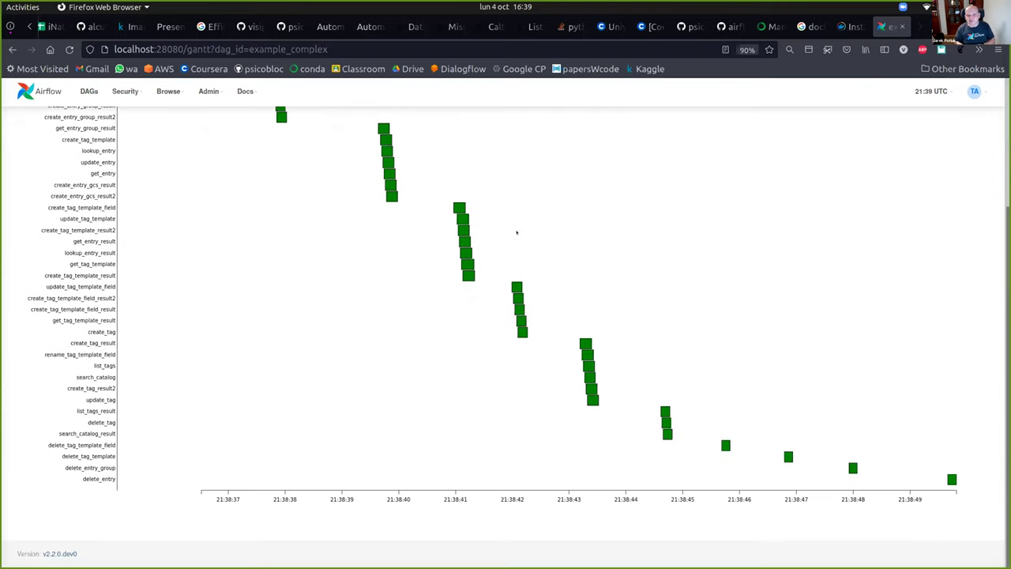
scroll(516, 232, "up", 3)
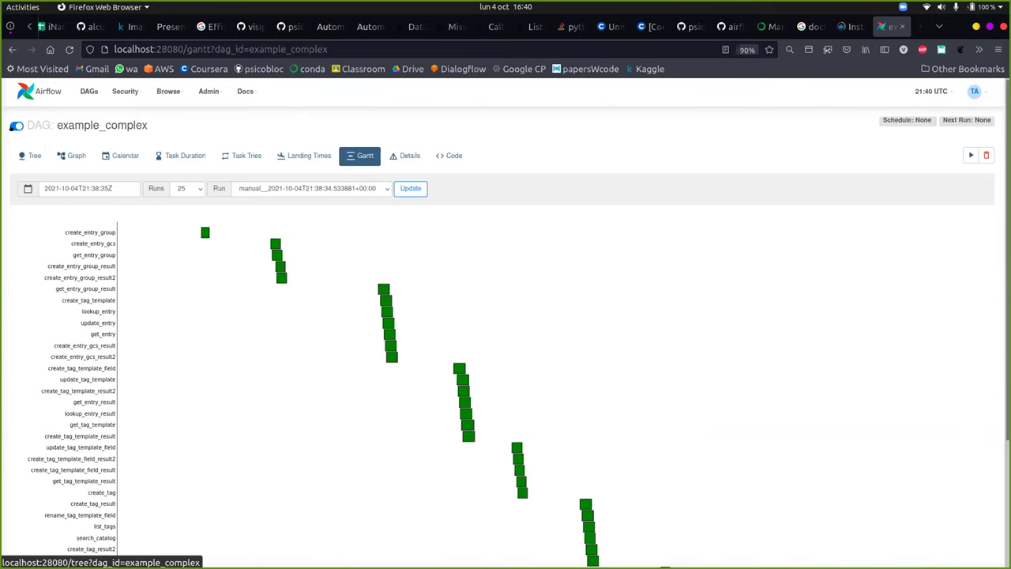
left_click(94, 123)
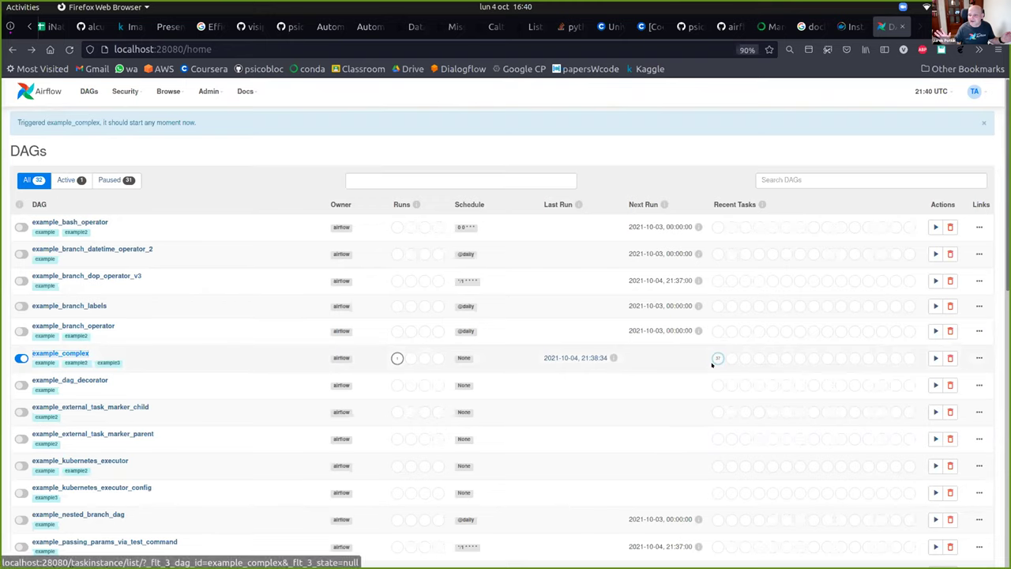
Filter the DAGs list to Active, showing only example_complex, then switch back to All.
mouse_move(603, 360)
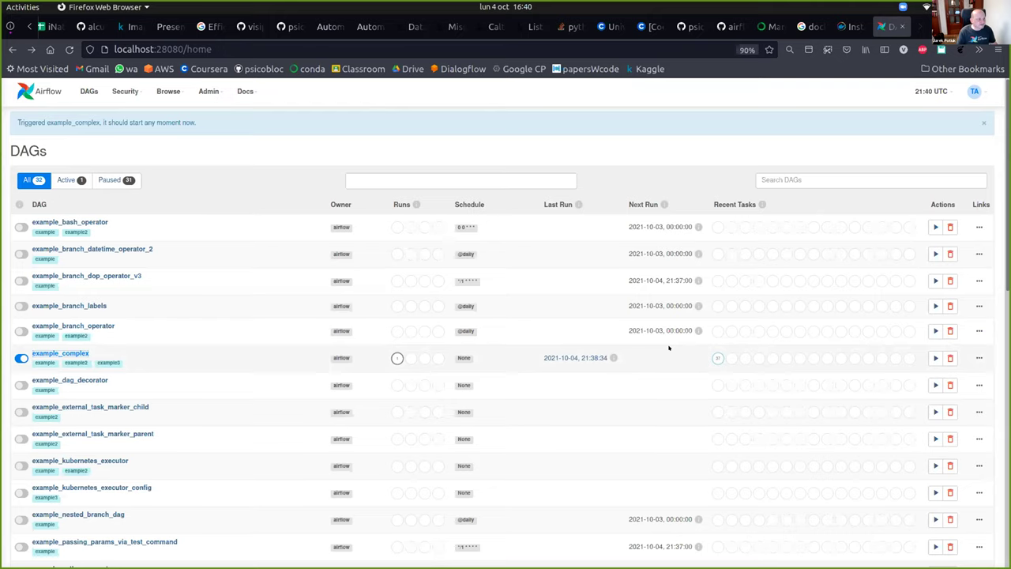
left_click(69, 180)
left_click(30, 156)
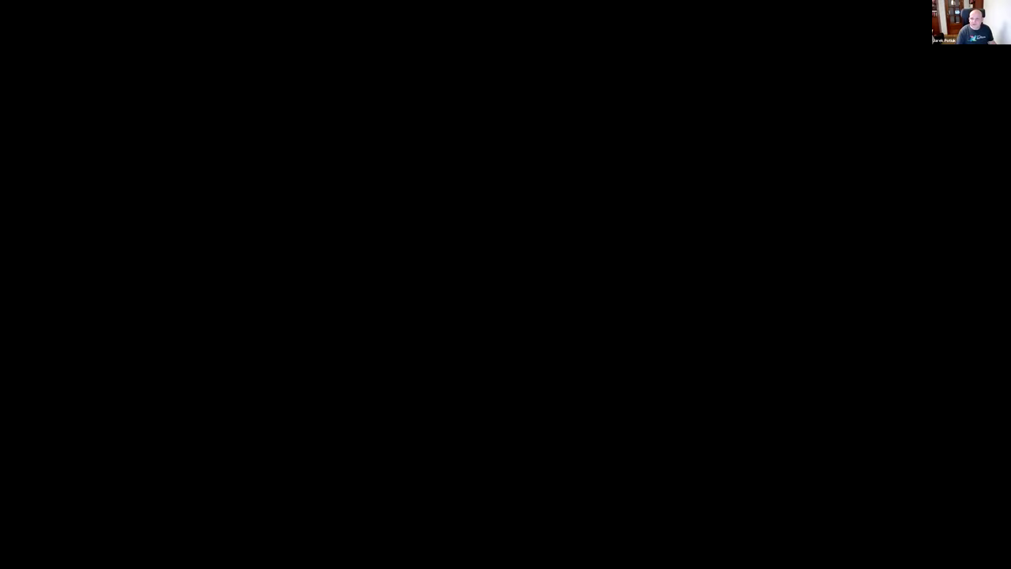
Scroll down GitHub issue #18634 on Pendulum 1.x to 2.x documentation updates.
scroll(484, 166, "down", 2)
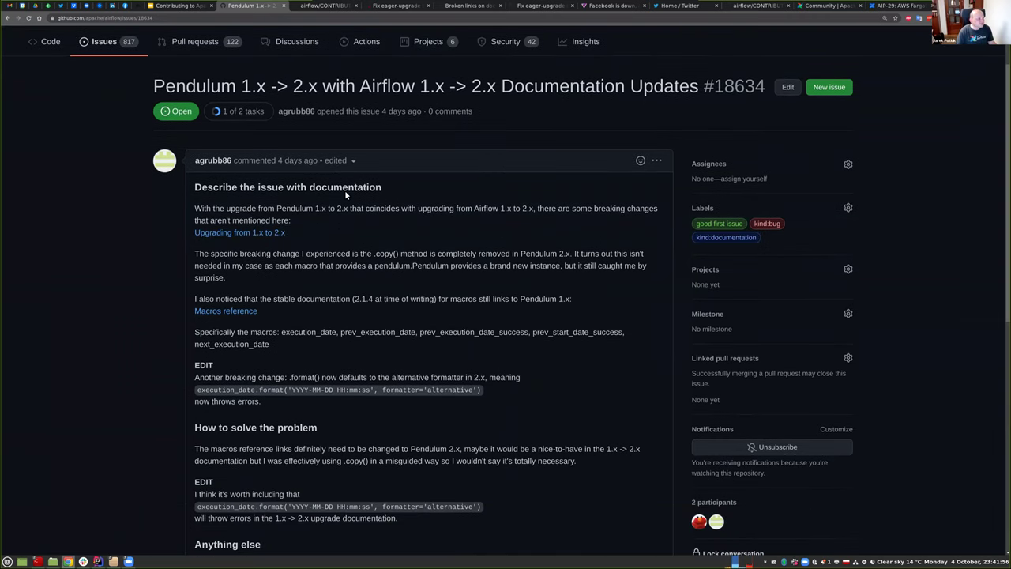
Scroll through issue #18634, then go back to the apache/airflow good first issues list.
scroll(333, 318, "down", 3)
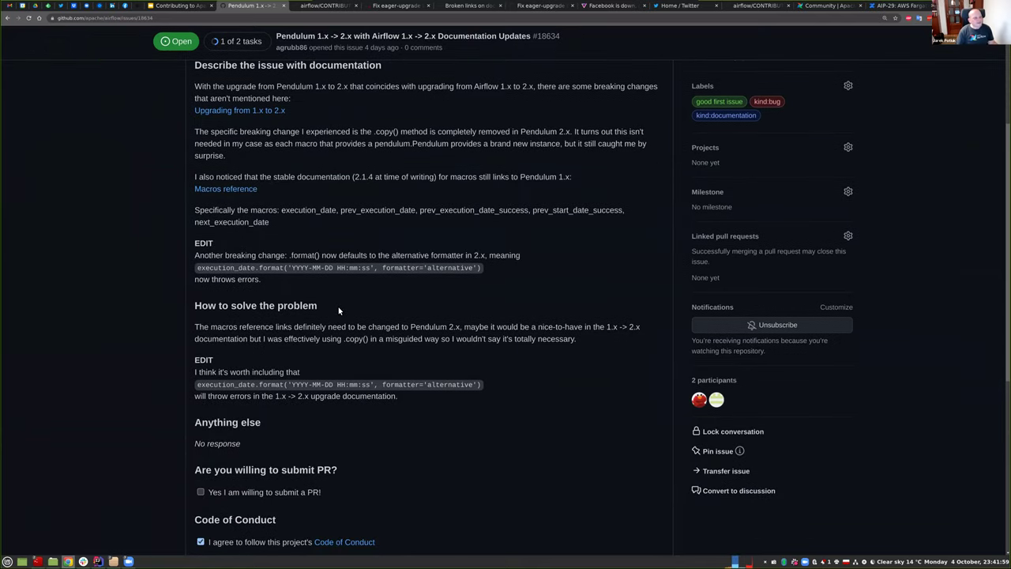
scroll(337, 289, "down", 6)
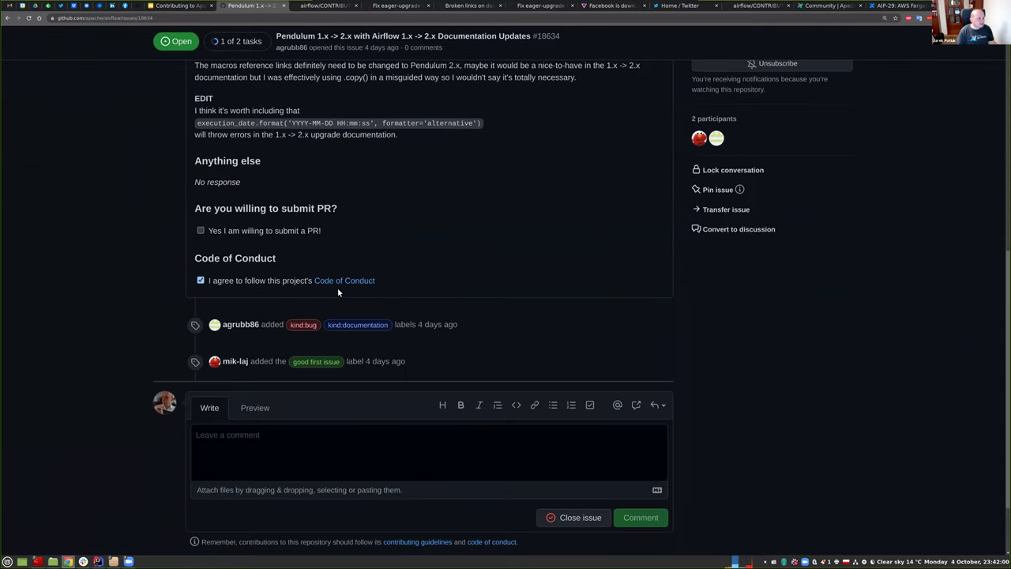
scroll(337, 287, "up", 7)
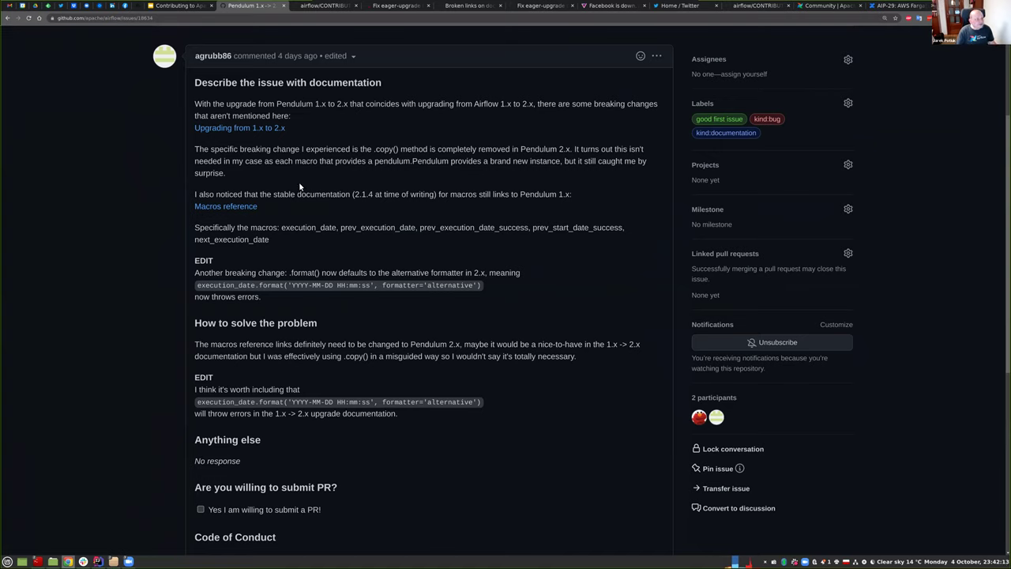
key("alt+Left")
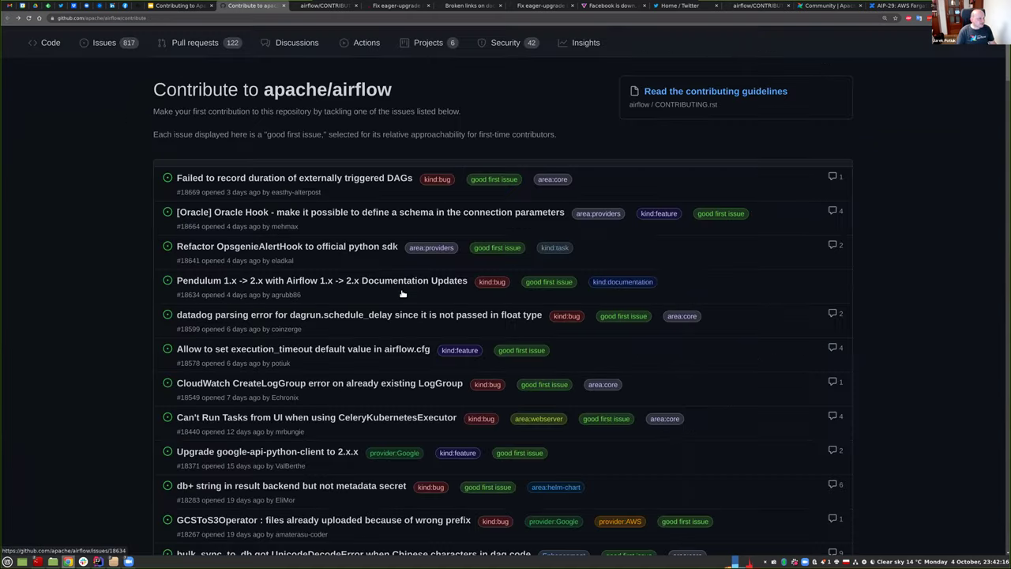
scroll(402, 293, "down", 1)
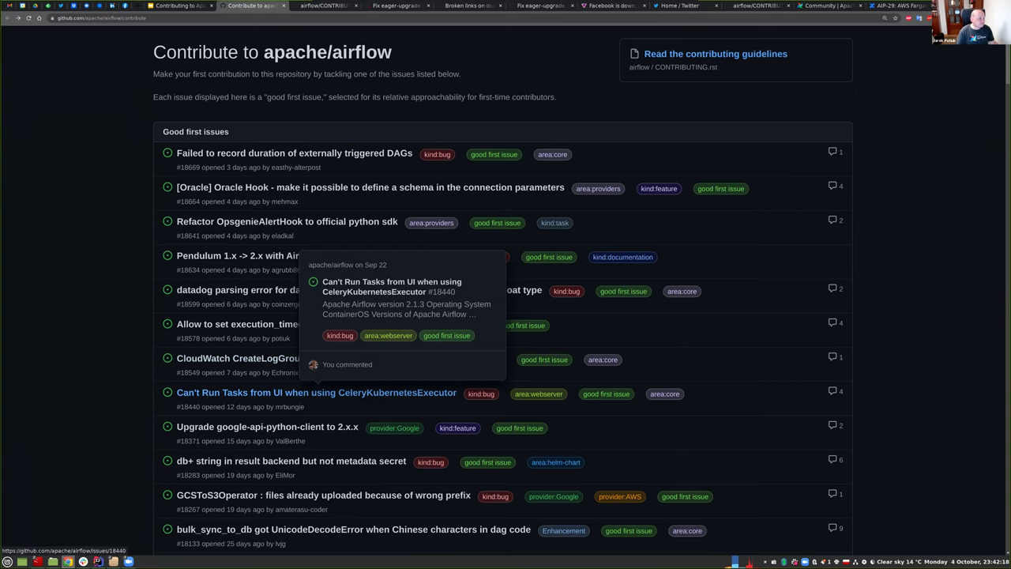
scroll(300, 337, "down", 3)
mouse_move(303, 325)
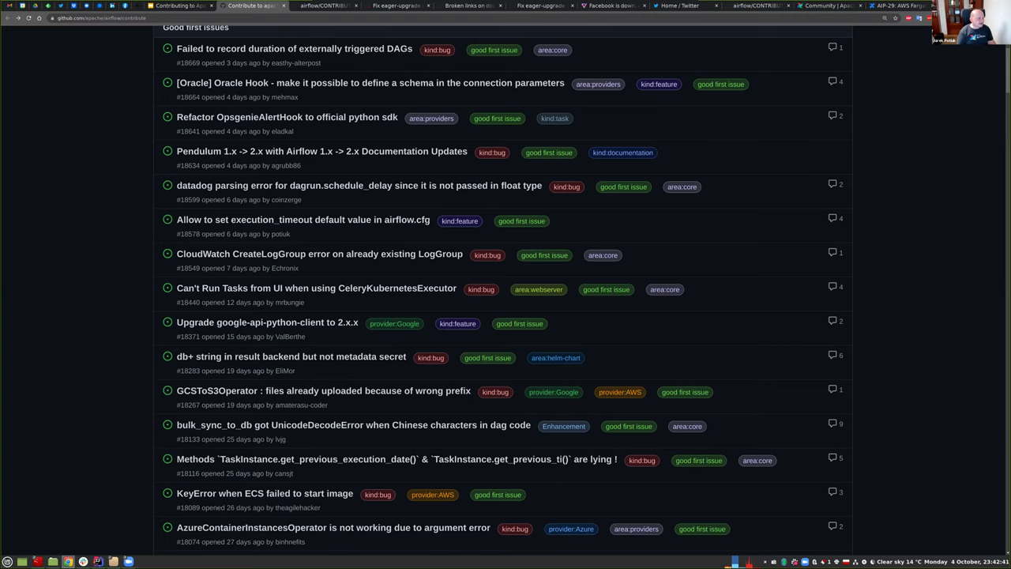
scroll(503, 284, "down", 2)
scroll(284, 439, "down", 2)
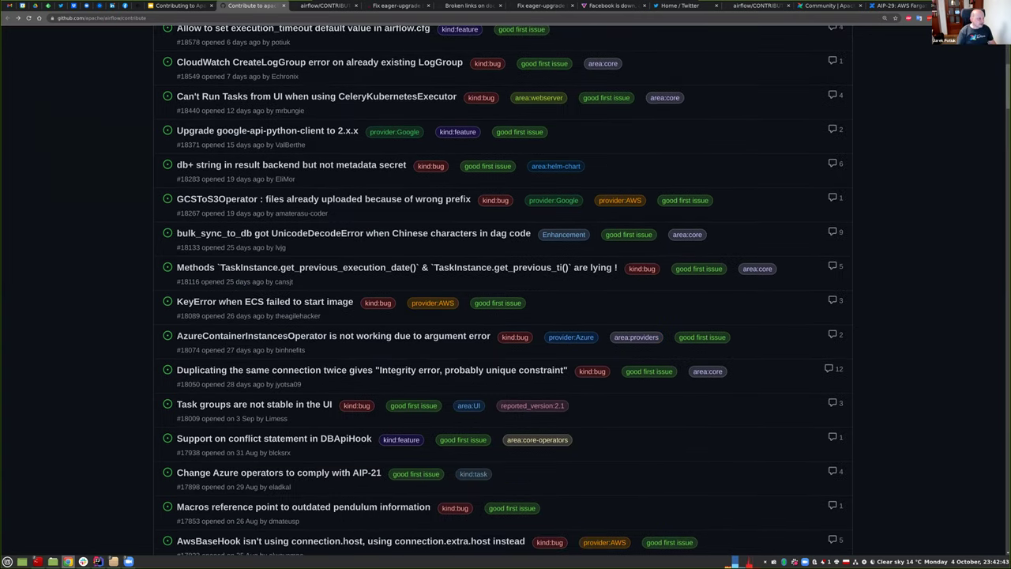
scroll(506, 292, "down", 3)
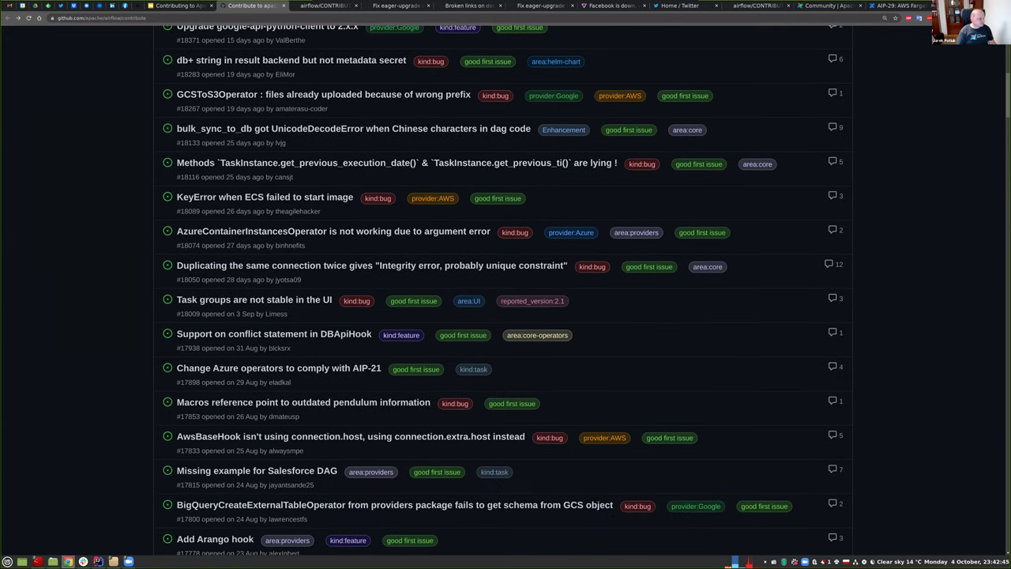
scroll(505, 293, "down", 2)
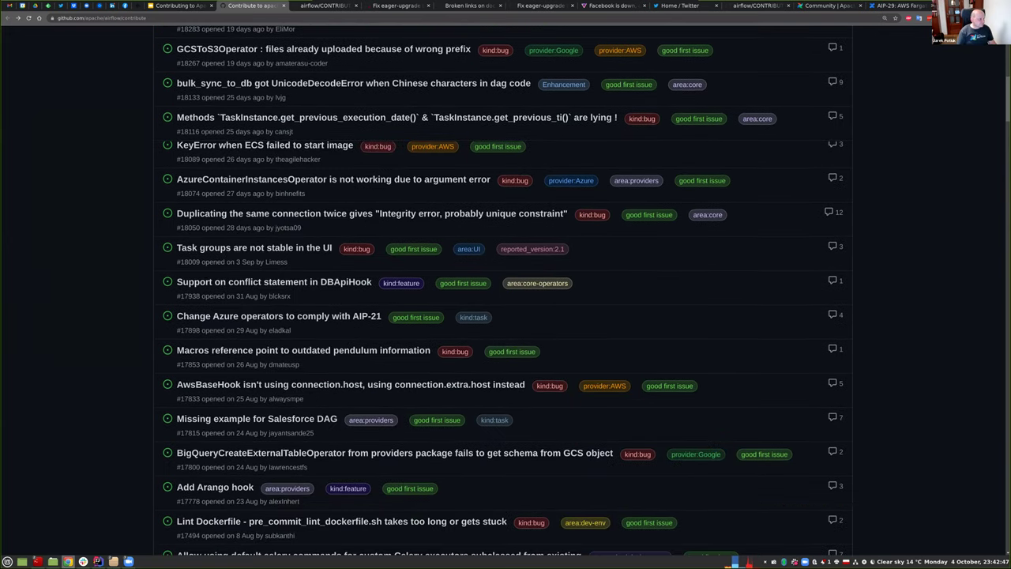
scroll(505, 292, "down", 1)
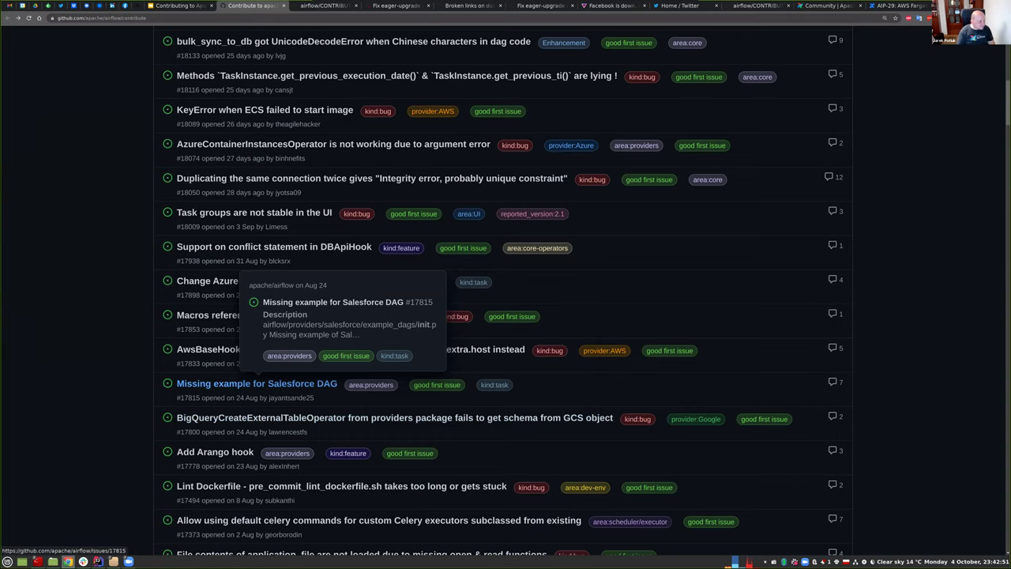
left_click(256, 383)
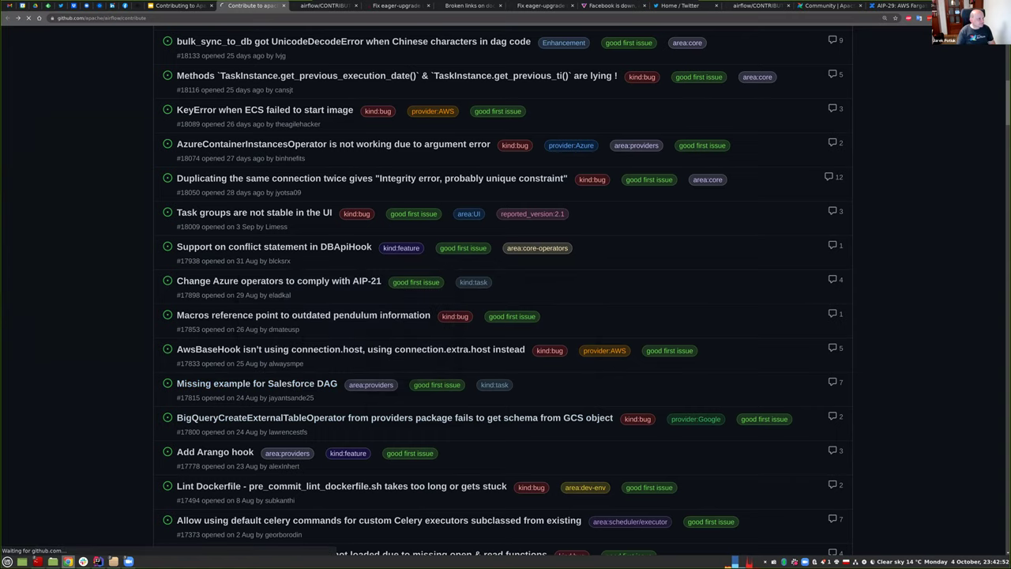
scroll(412, 354, "down", 1)
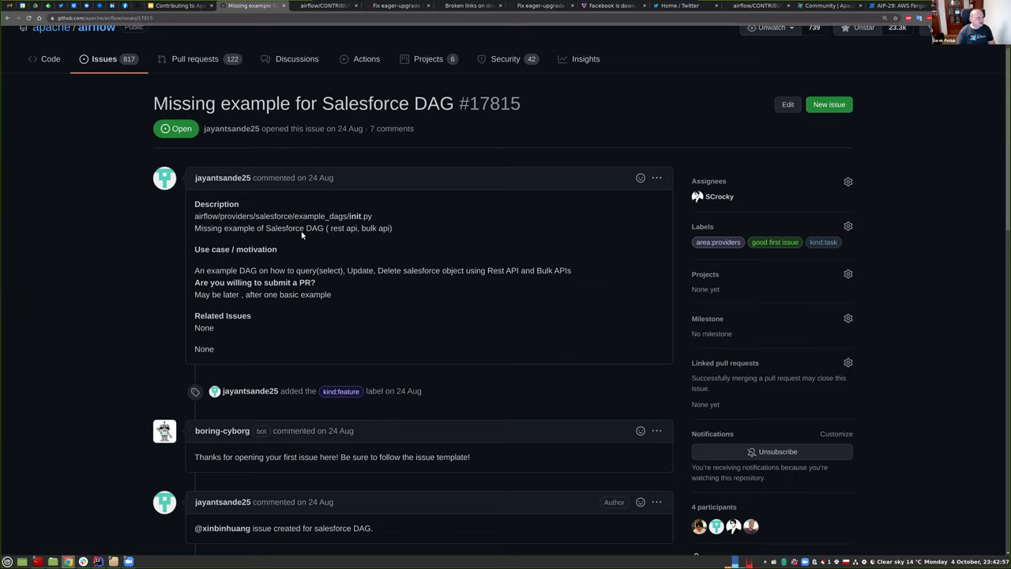
scroll(322, 266, "down", 1)
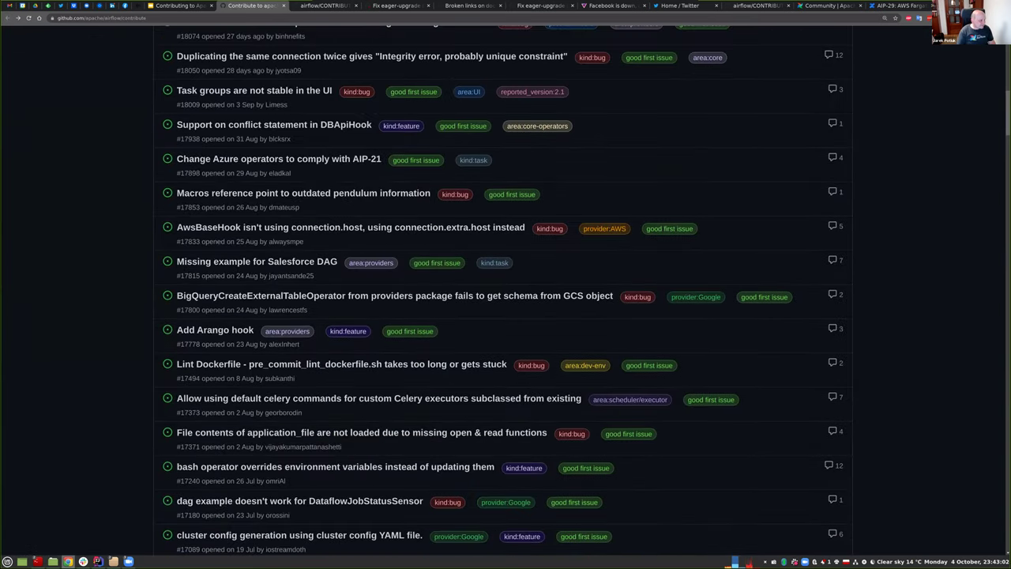
scroll(505, 300, "down", 2)
scroll(247, 377, "down", 4)
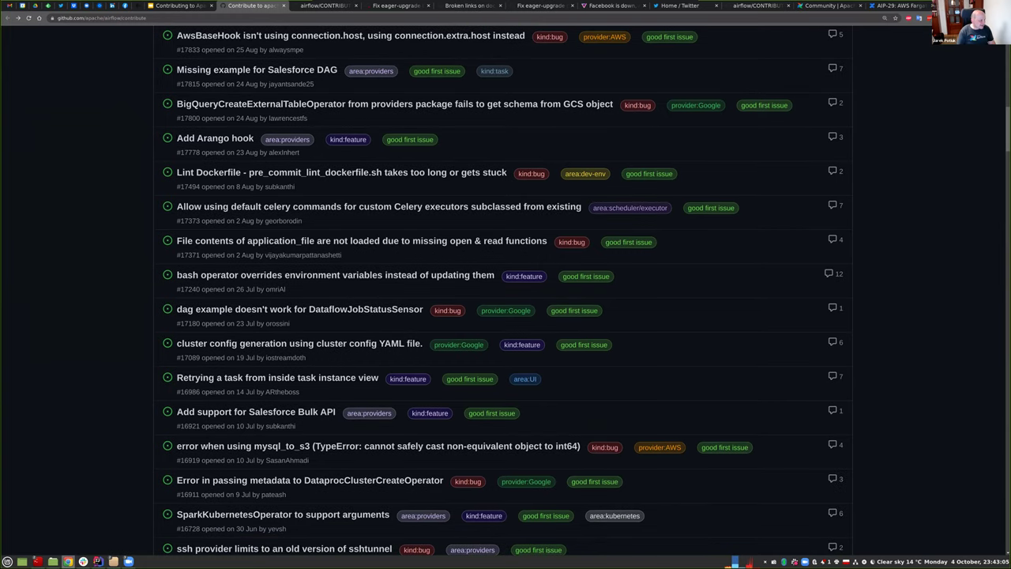
scroll(248, 376, "down", 1)
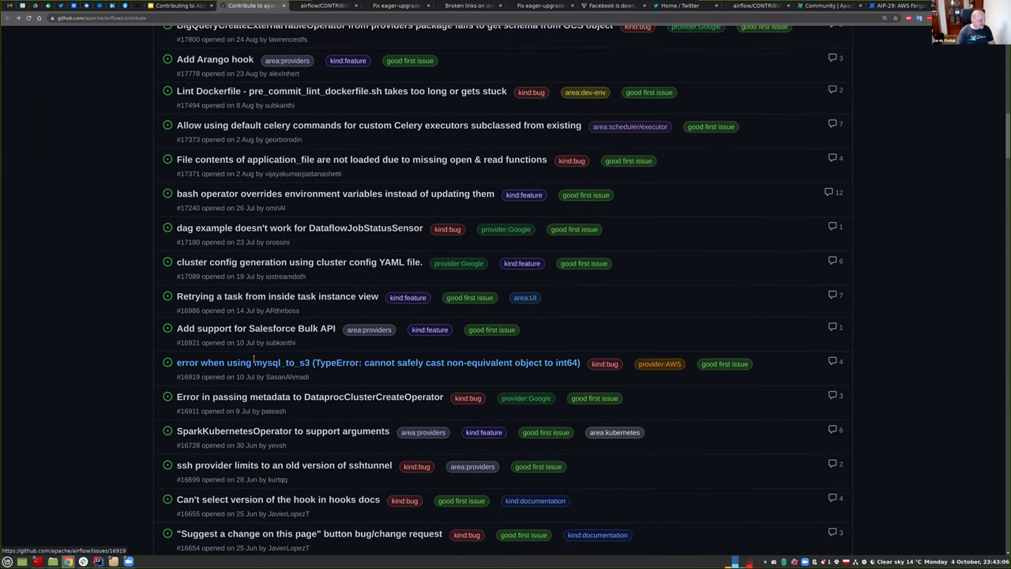
scroll(253, 361, "down", 3)
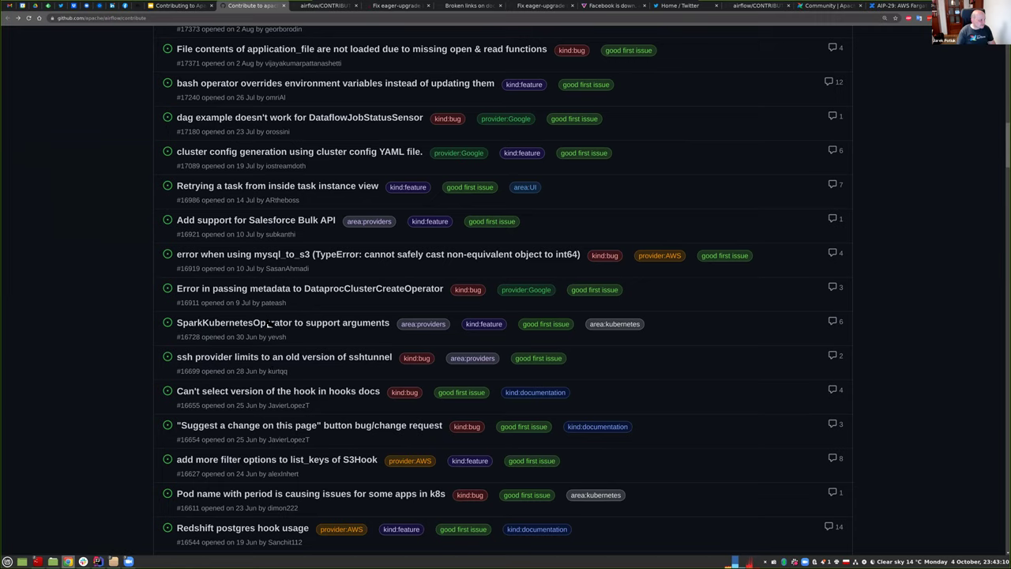
Glance at the SparkKubernetesOperator issue, then open #16037 on requirments.txt in PythonVirtualEnvOperator.
left_click(268, 323)
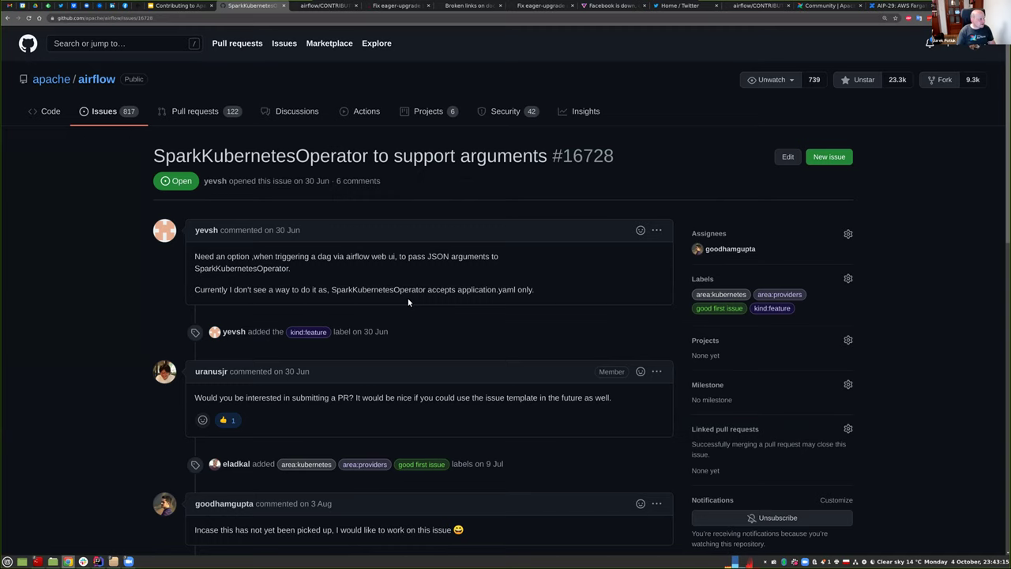
left_click(8, 17)
scroll(255, 286, "down", 3)
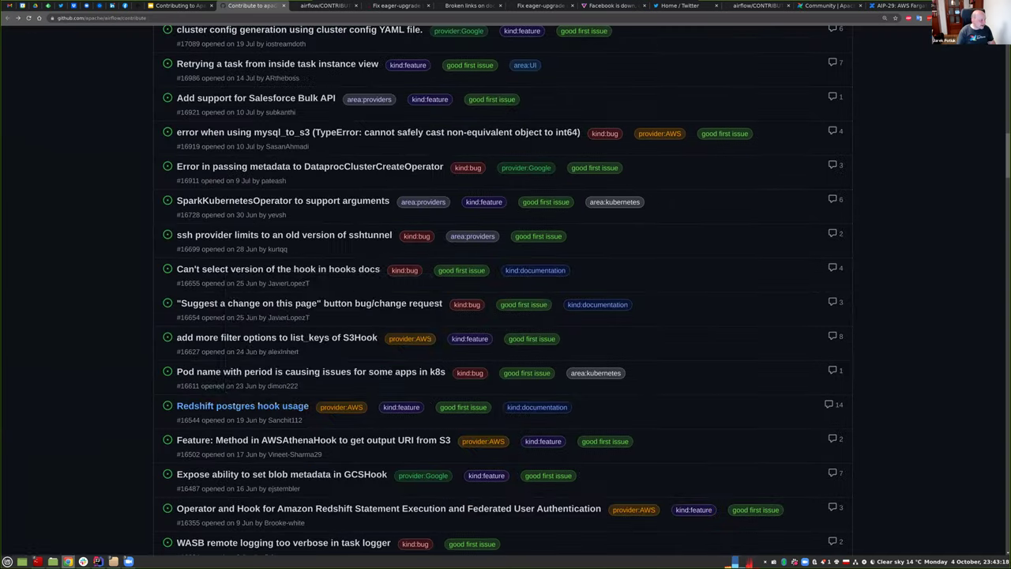
scroll(255, 286, "down", 2)
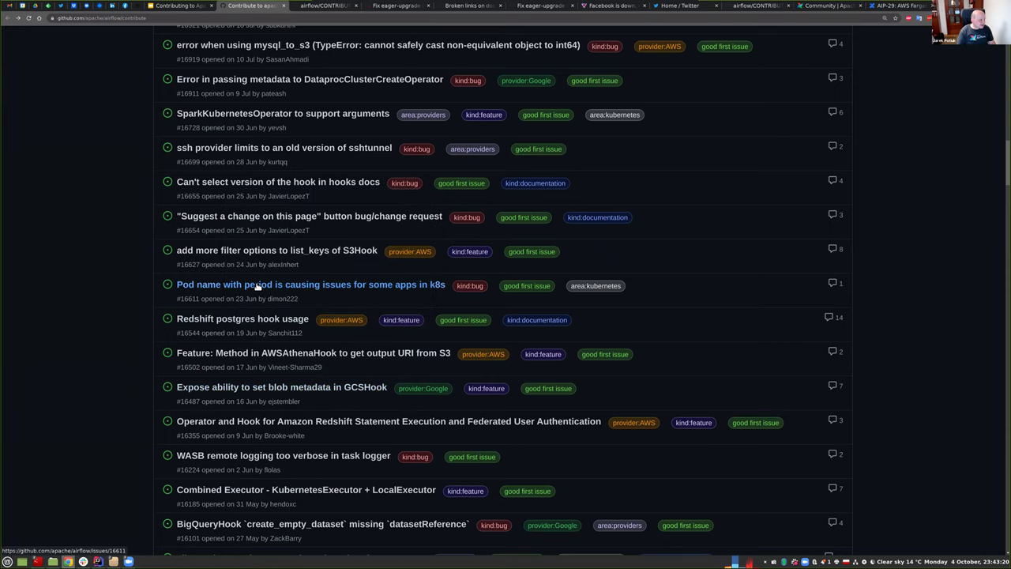
mouse_move(258, 287)
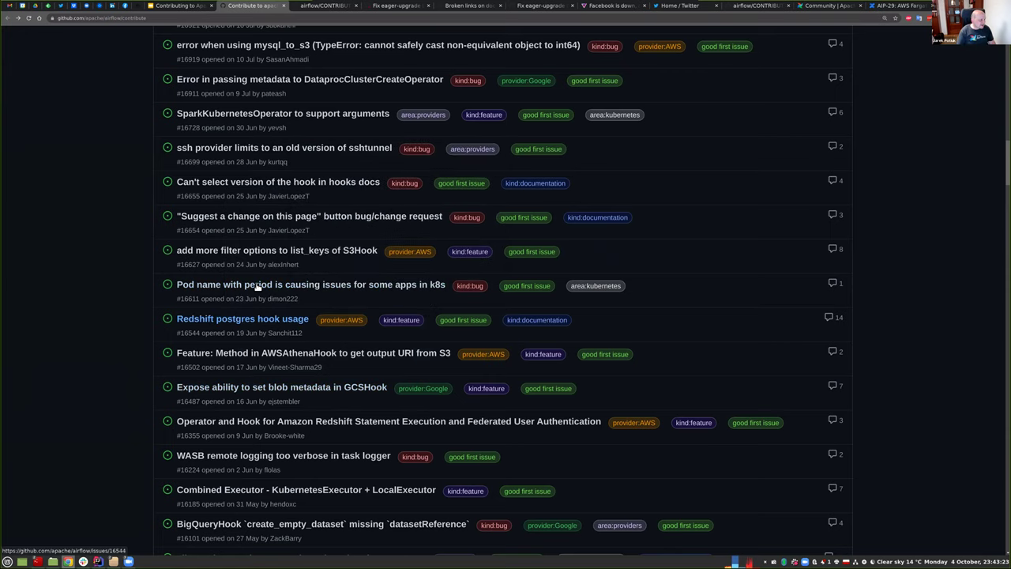
scroll(265, 374, "down", 1)
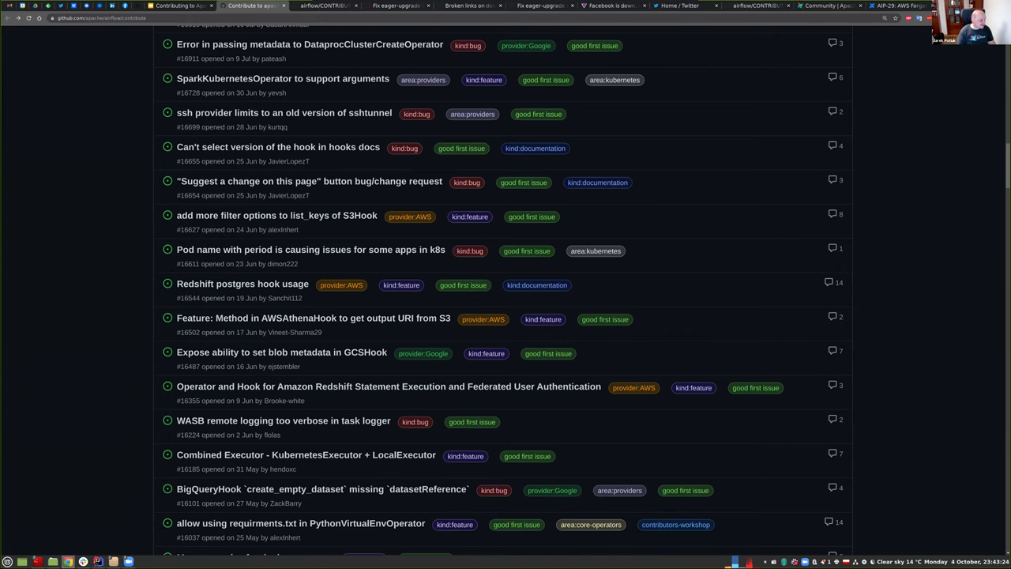
scroll(284, 349, "down", 2)
mouse_move(284, 349)
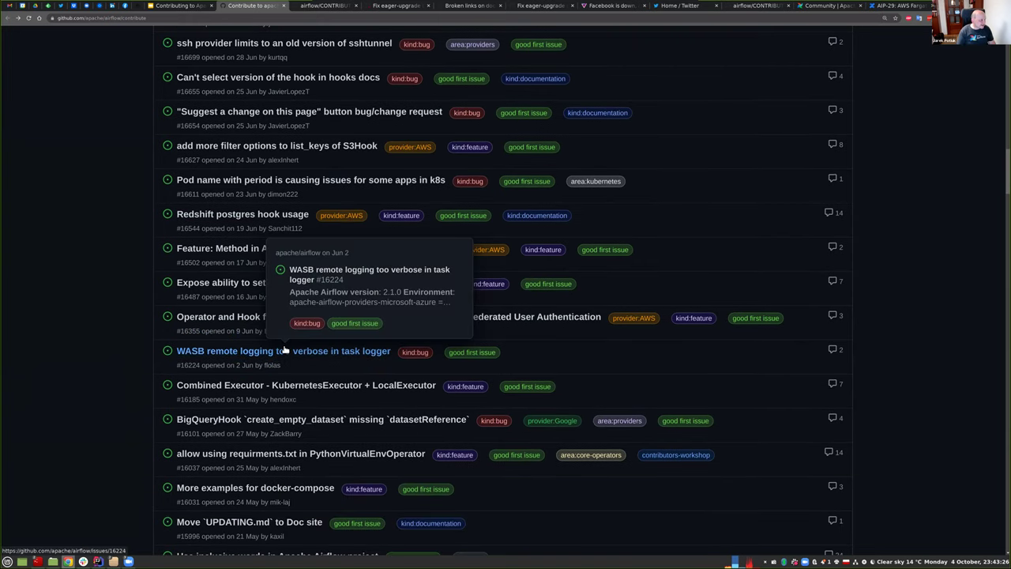
scroll(285, 350, "down", 3)
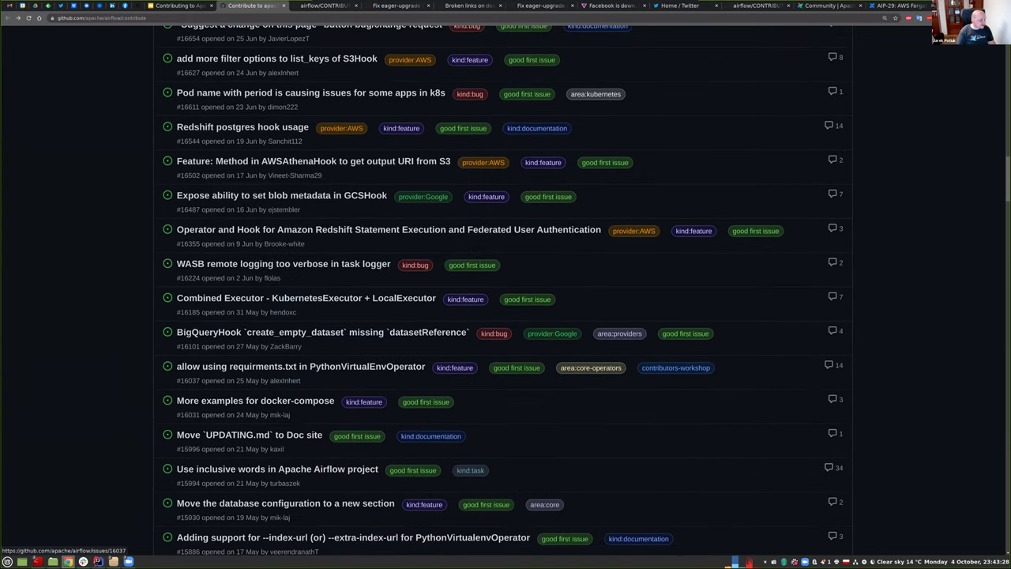
scroll(208, 282, "down", 3)
mouse_move(209, 282)
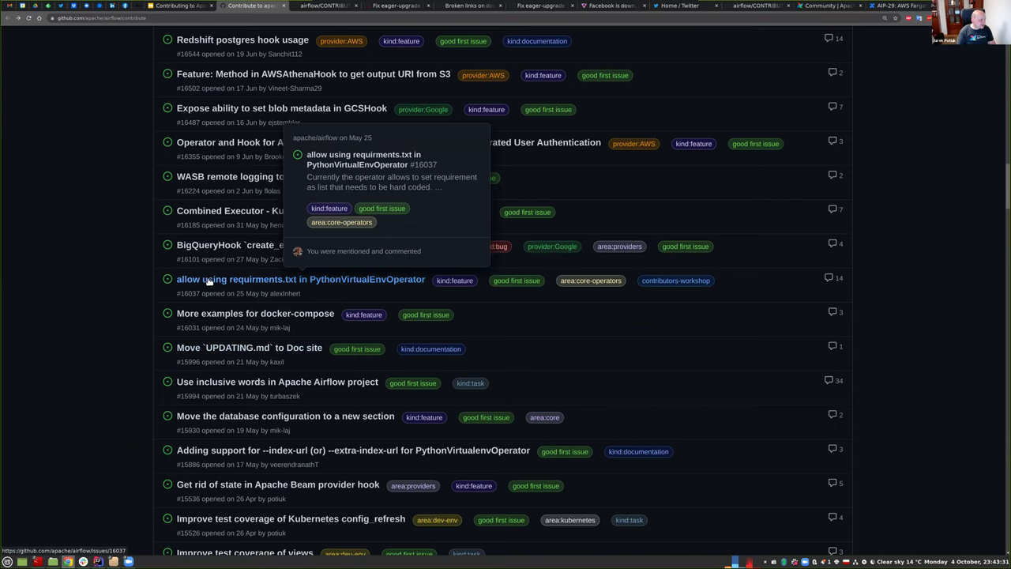
left_click(208, 278)
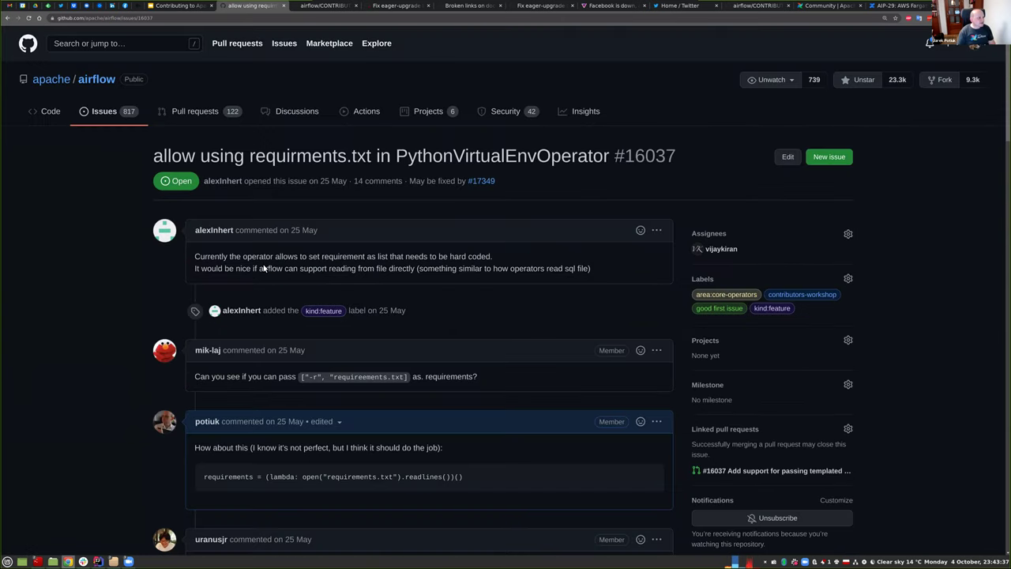
left_click_drag(276, 256, 353, 258)
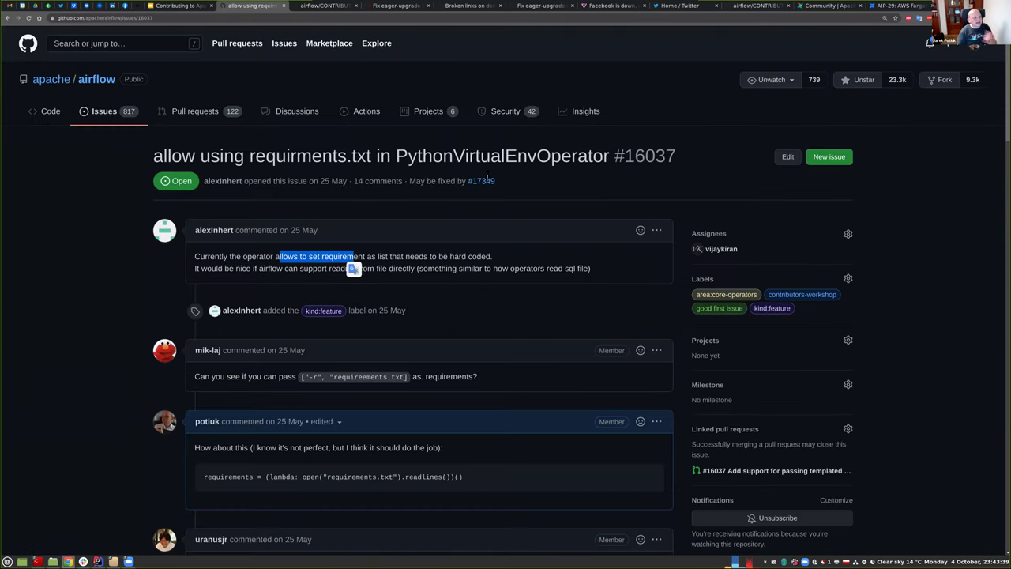
double_click(494, 160)
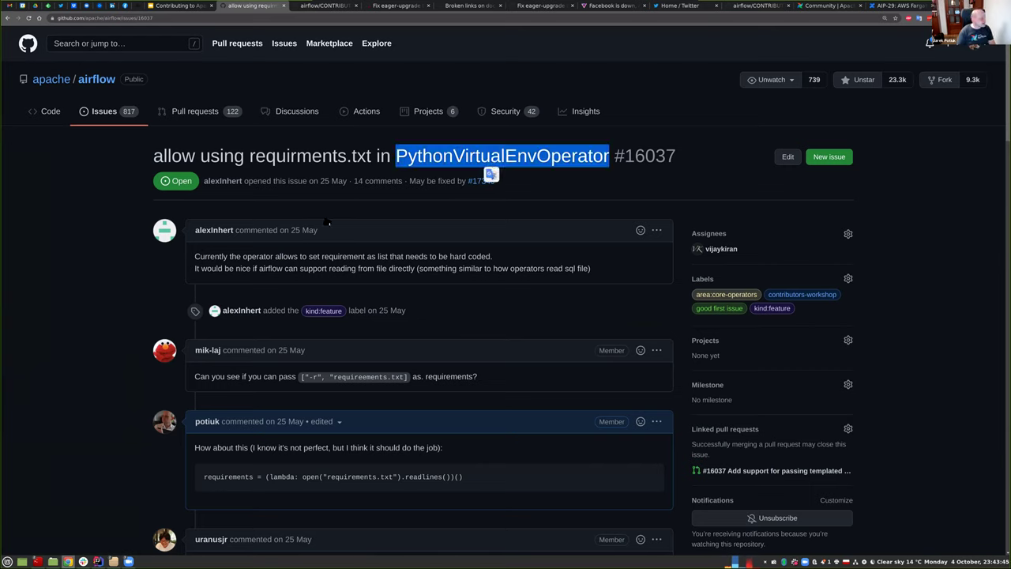
left_click(7, 19)
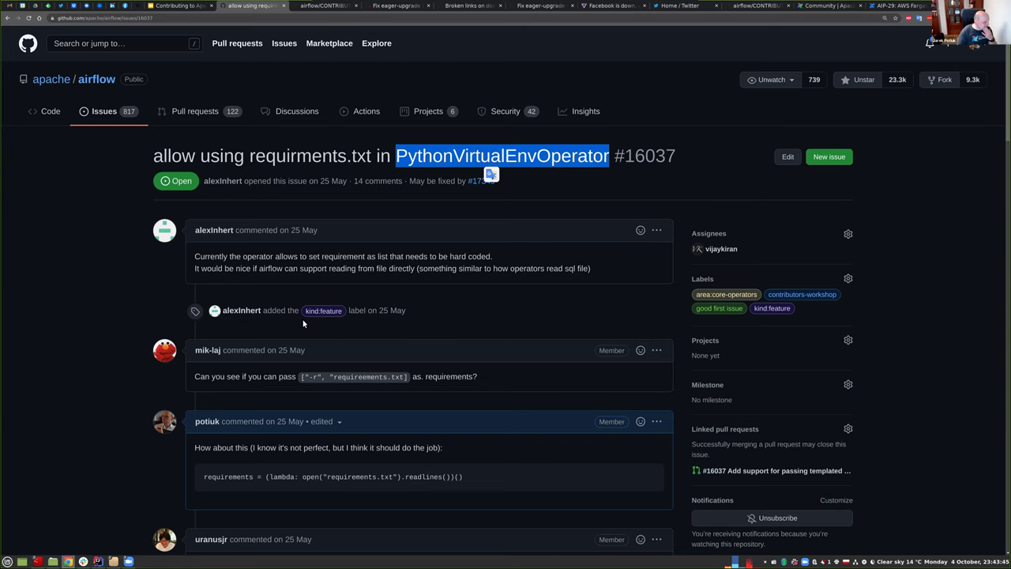
scroll(309, 337, "down", 3)
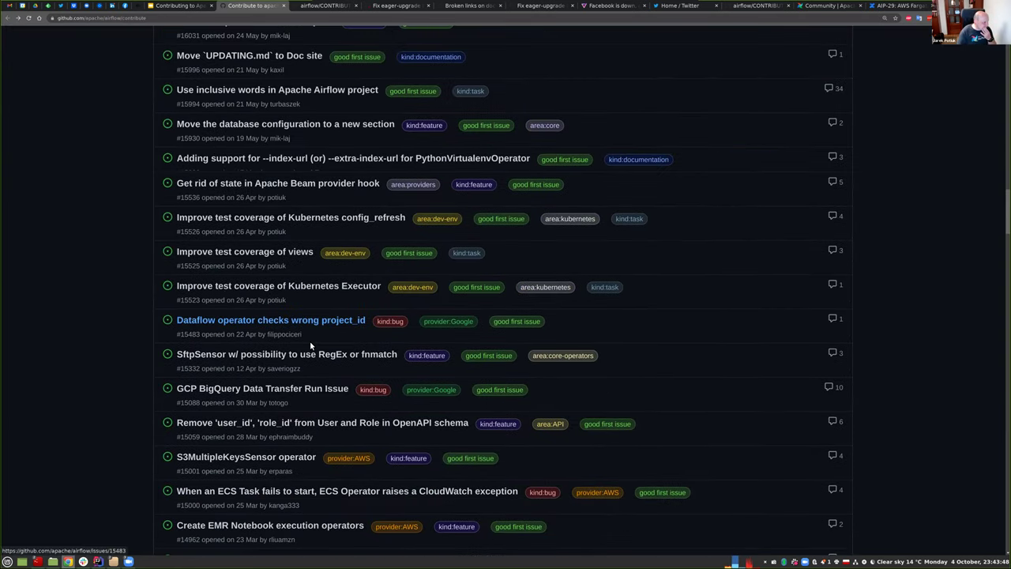
Open issue #10929, 'Add how to documentation for Qubole Operator', among the September 2020 entries.
scroll(309, 337, "down", 3)
scroll(316, 387, "down", 1)
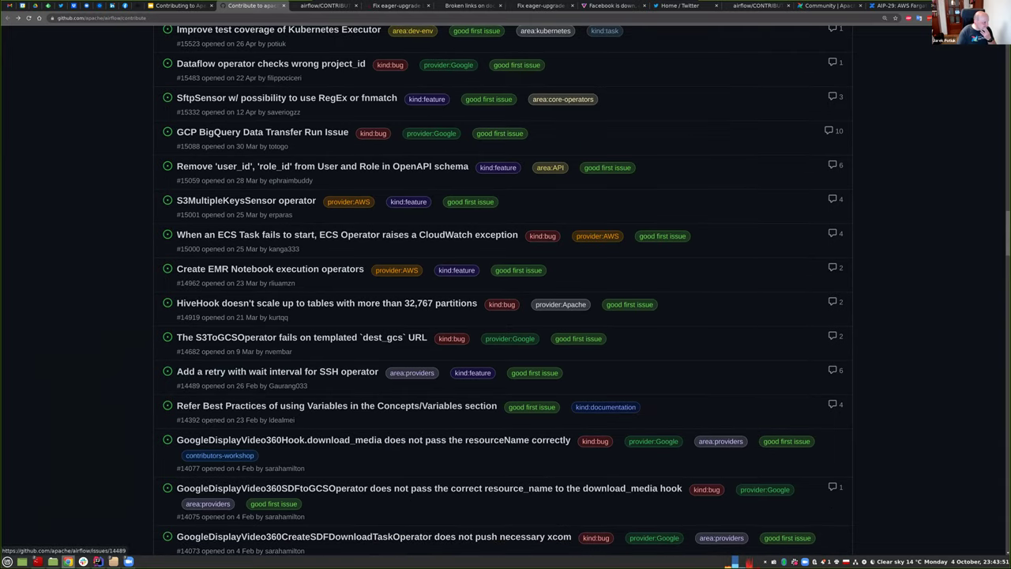
scroll(316, 387, "up", 1)
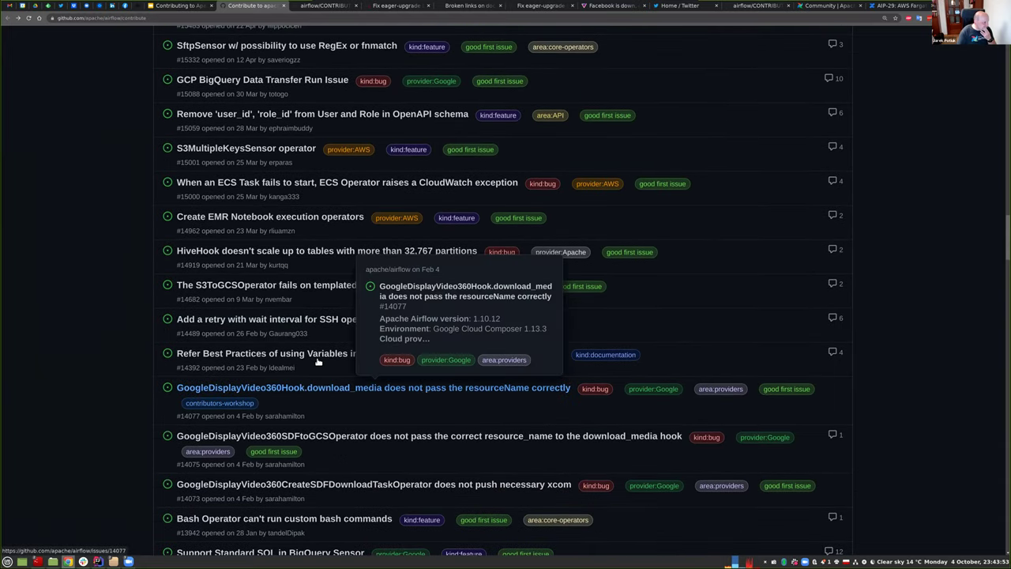
scroll(317, 360, "down", 1)
scroll(331, 394, "down", 2)
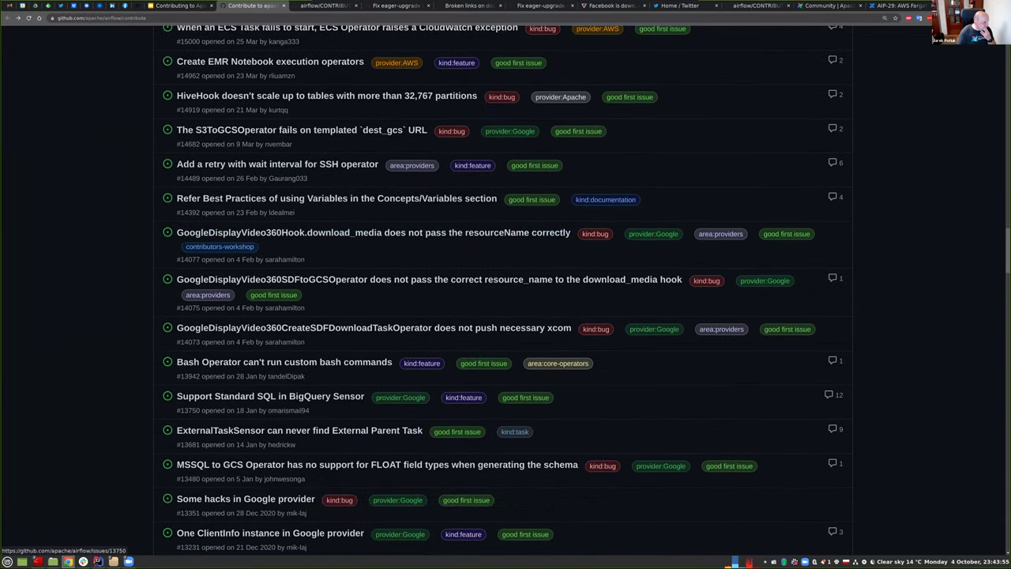
scroll(296, 441, "down", 1)
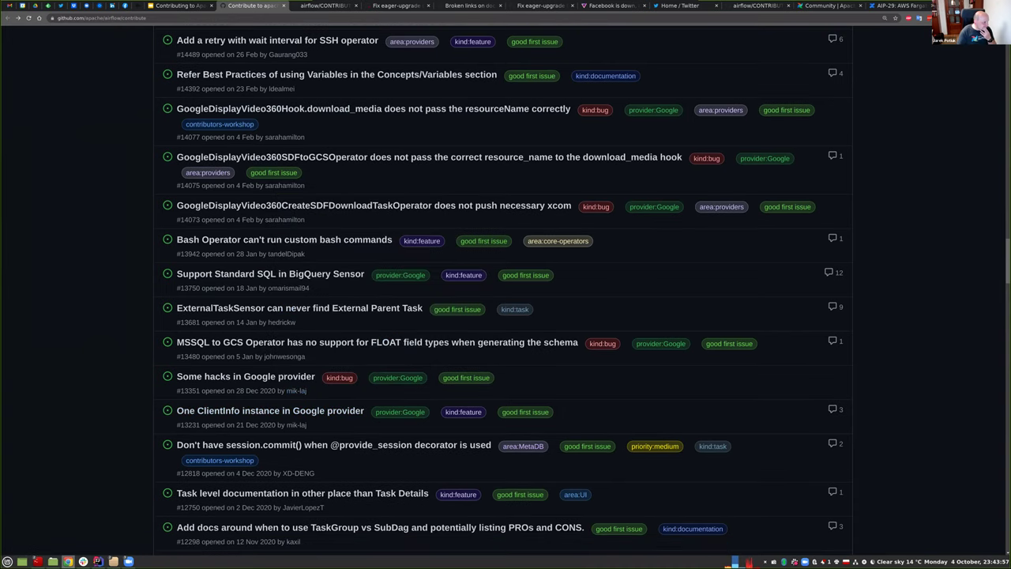
scroll(289, 358, "down", 1)
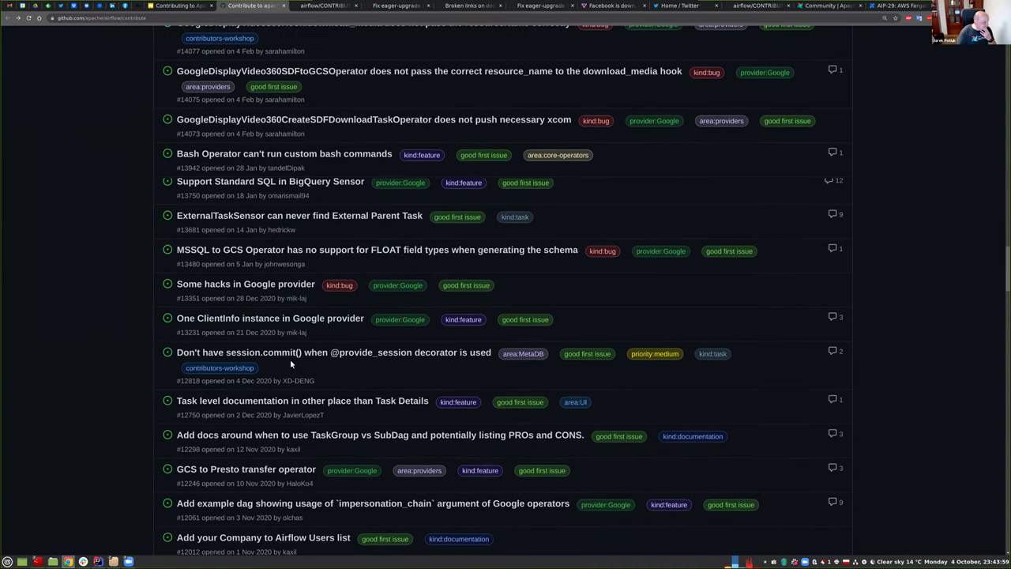
scroll(260, 389, "down", 1)
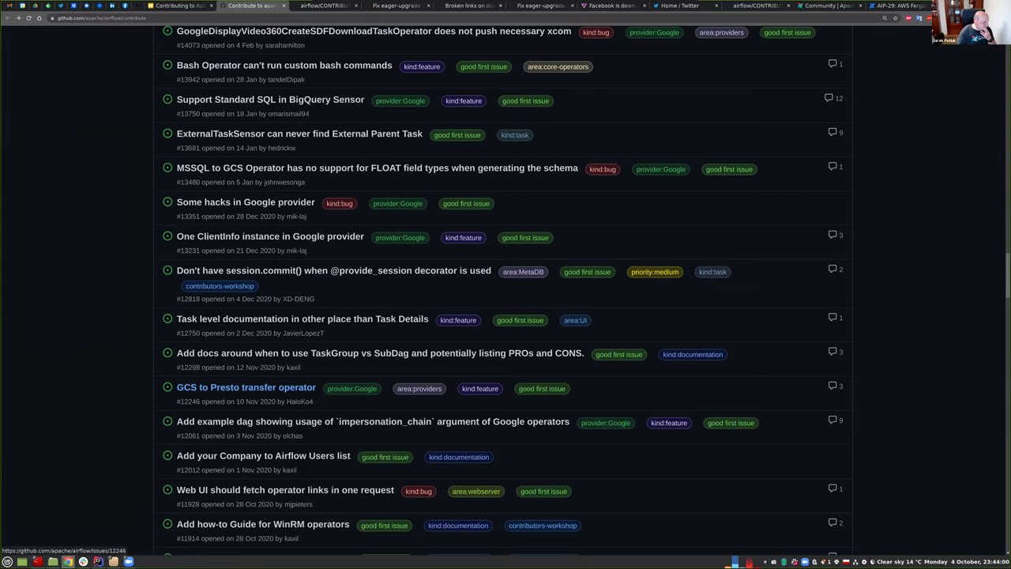
scroll(246, 387, "down", 1)
scroll(276, 352, "down", 1)
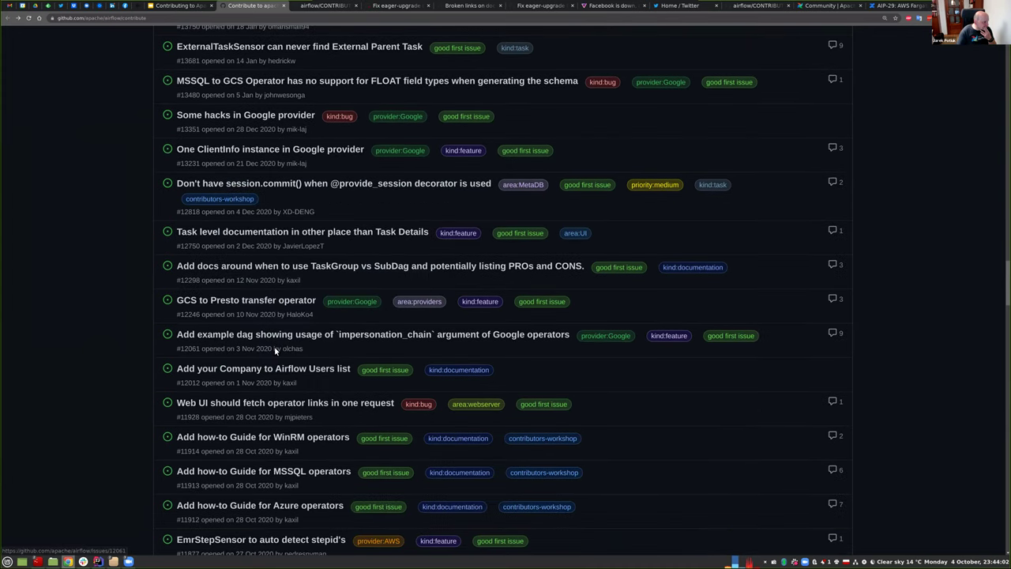
scroll(277, 352, "down", 1)
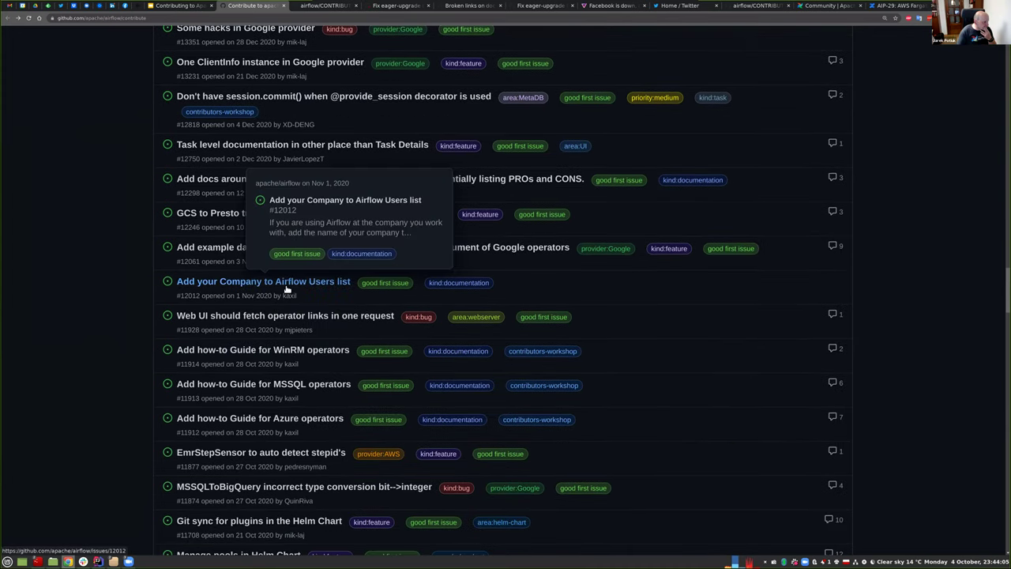
scroll(277, 324, "down", 1)
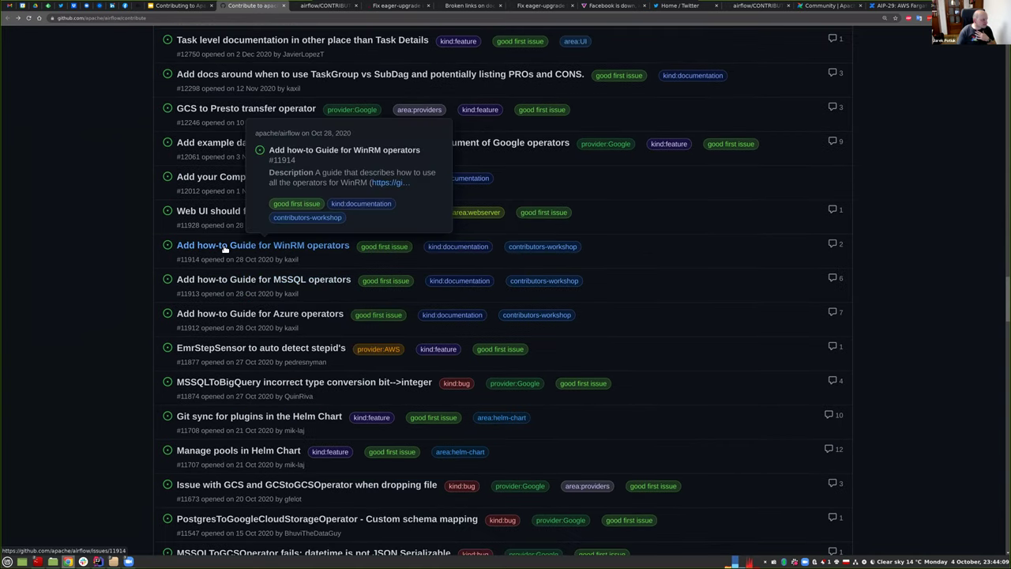
scroll(263, 314, "down", 1)
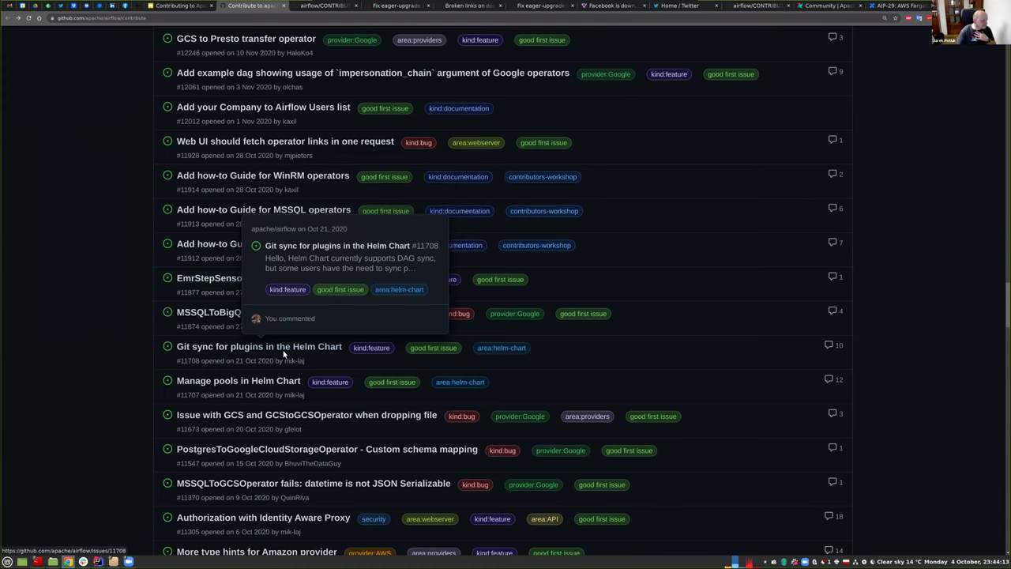
scroll(253, 270, "down", 1)
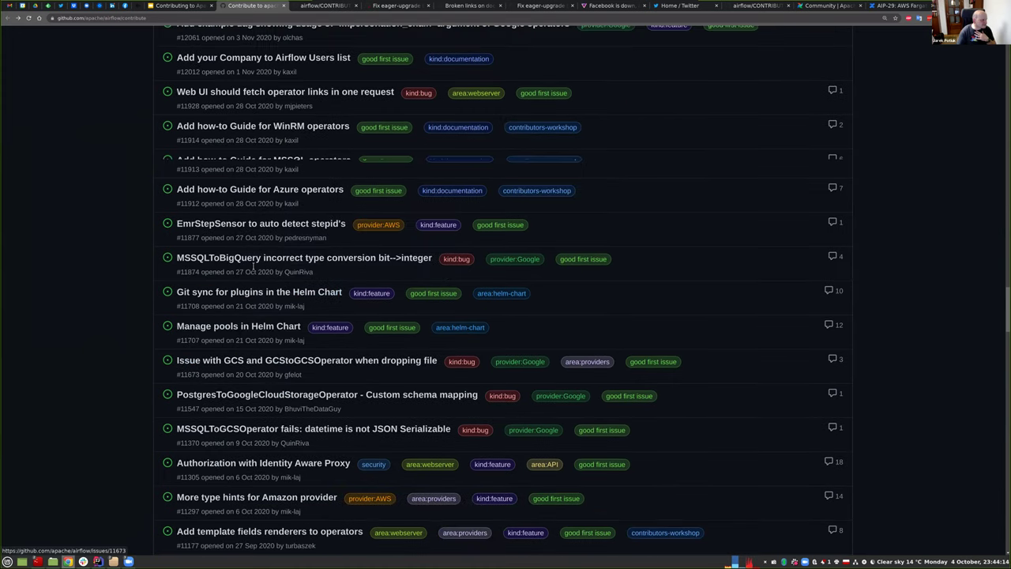
scroll(252, 297, "down", 1)
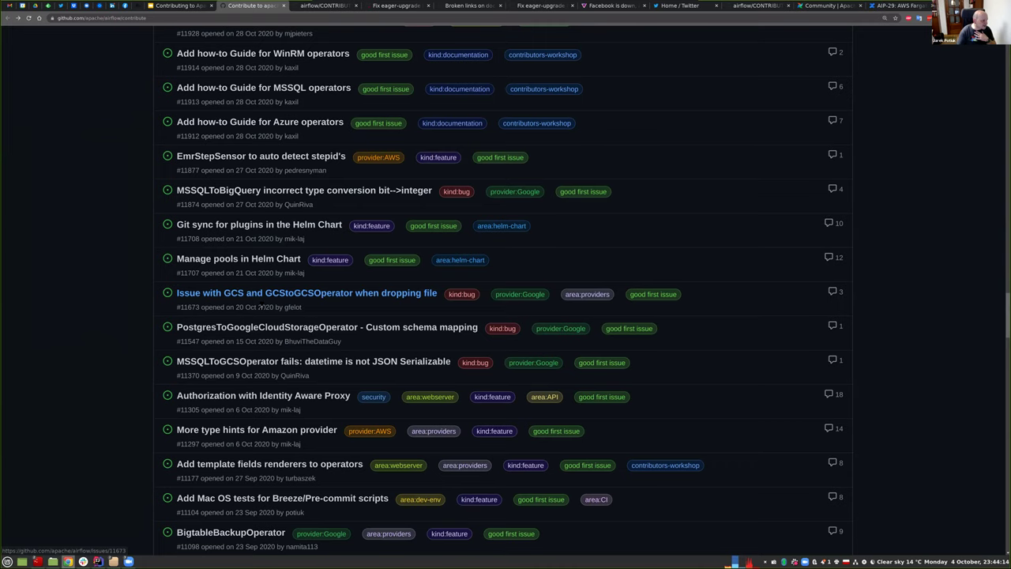
scroll(260, 306, "down", 3)
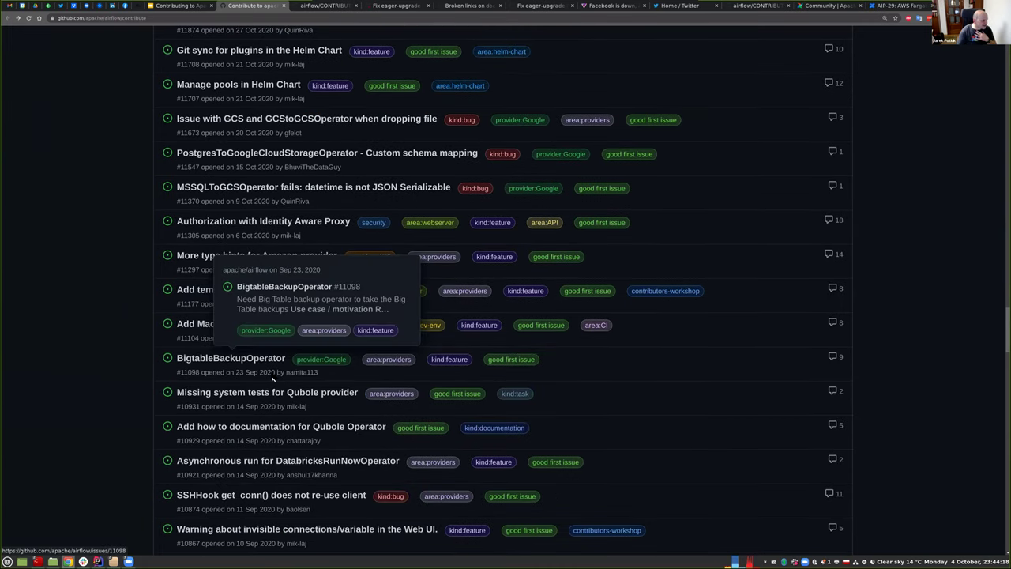
scroll(272, 379, "down", 2)
left_click(225, 345)
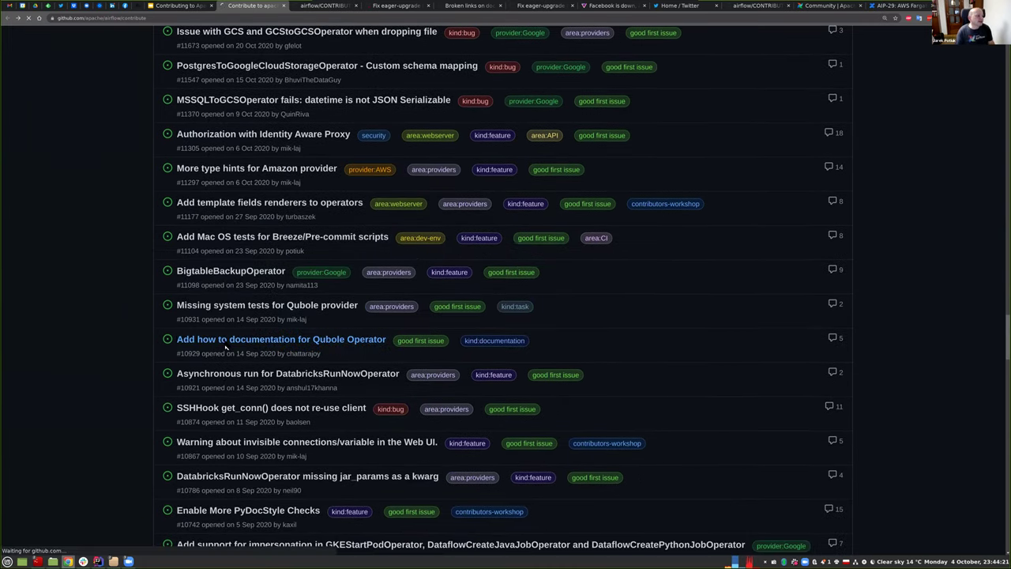